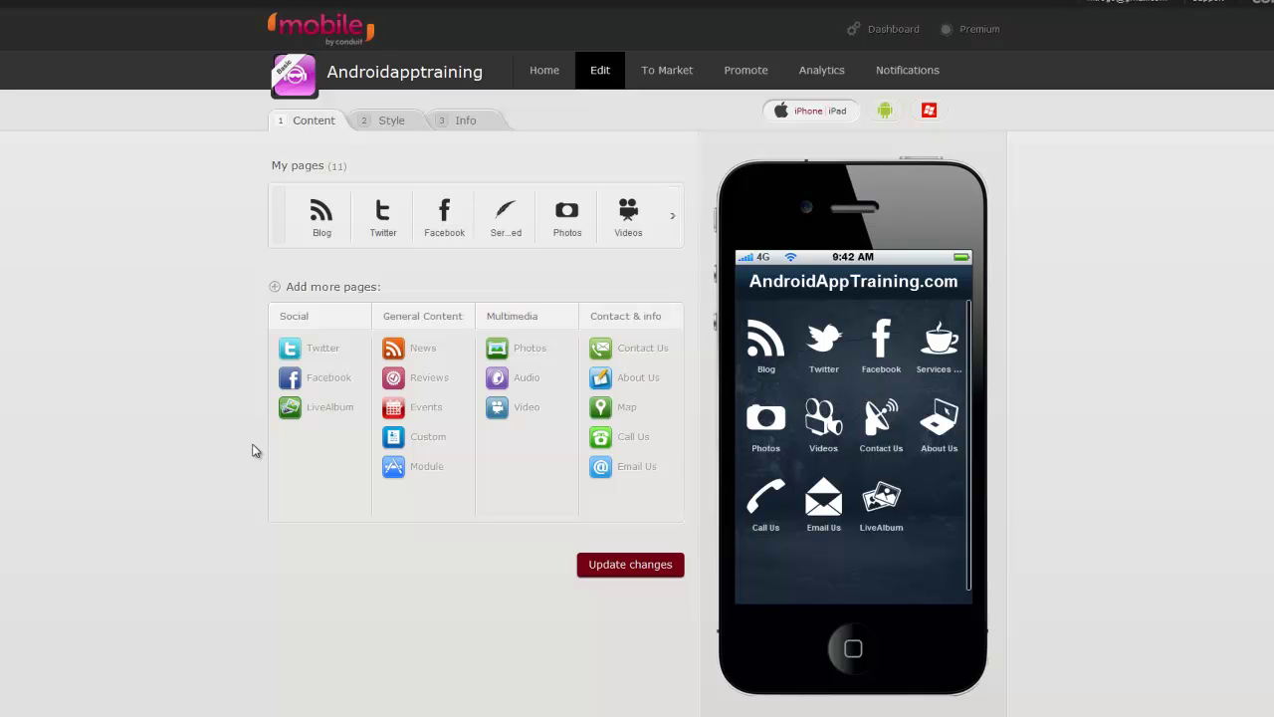
Step: In Style settings, switch the App header to Image mode, cancelling the upload without choosing a file
{"action": "mouse_move", "coordinate": [382, 209]}
{"action": "left_click", "coordinate": [389, 128]}
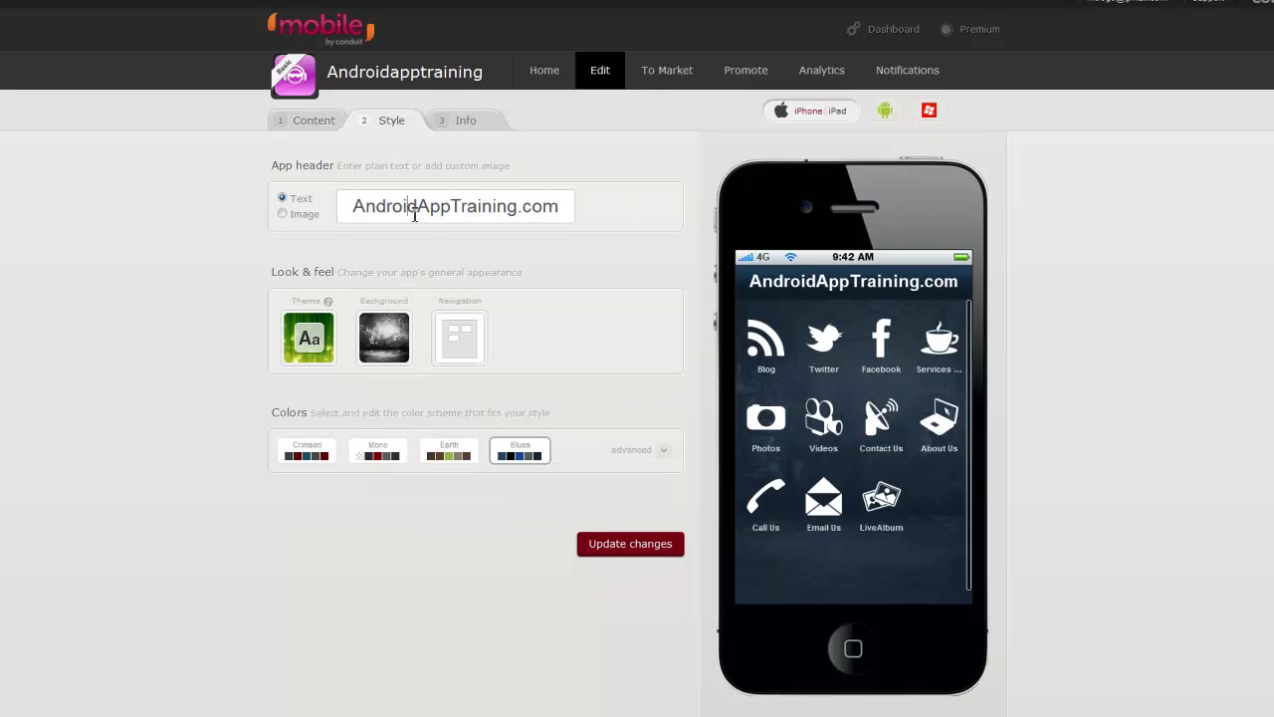
{"action": "left_click_drag", "start_coordinate": [360, 207], "coordinate": [563, 193]}
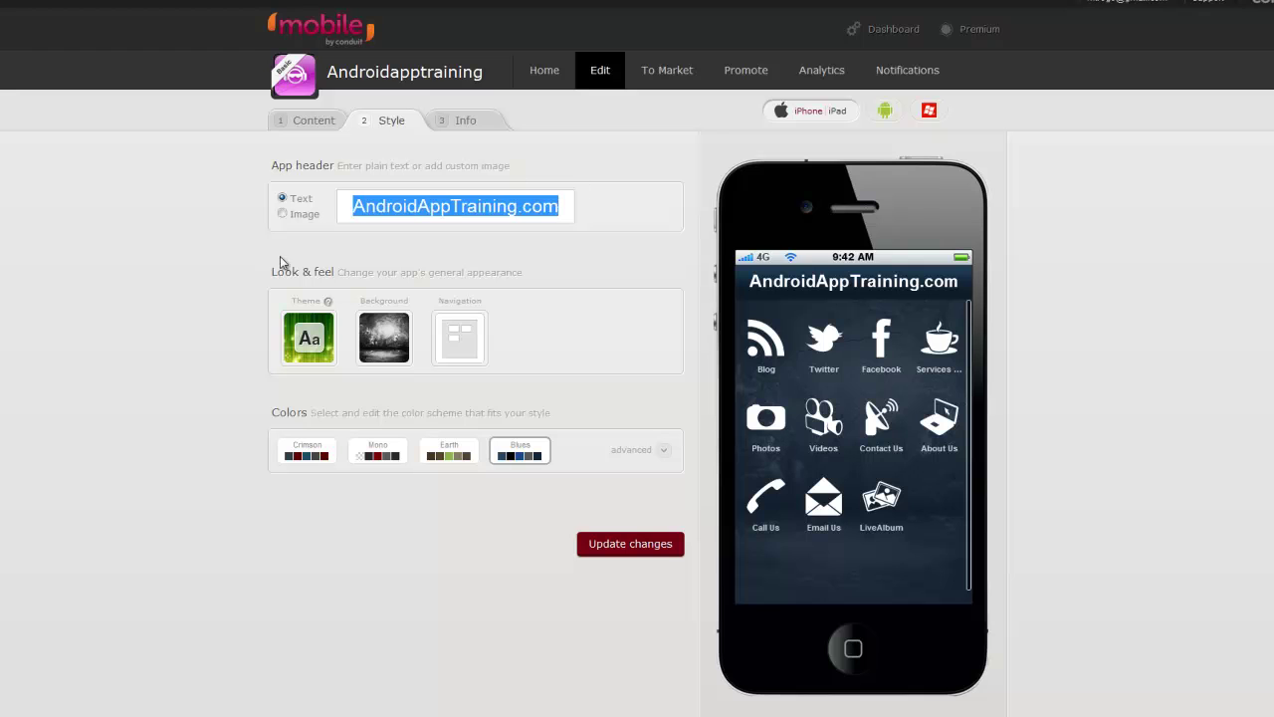
{"action": "left_click", "coordinate": [284, 214]}
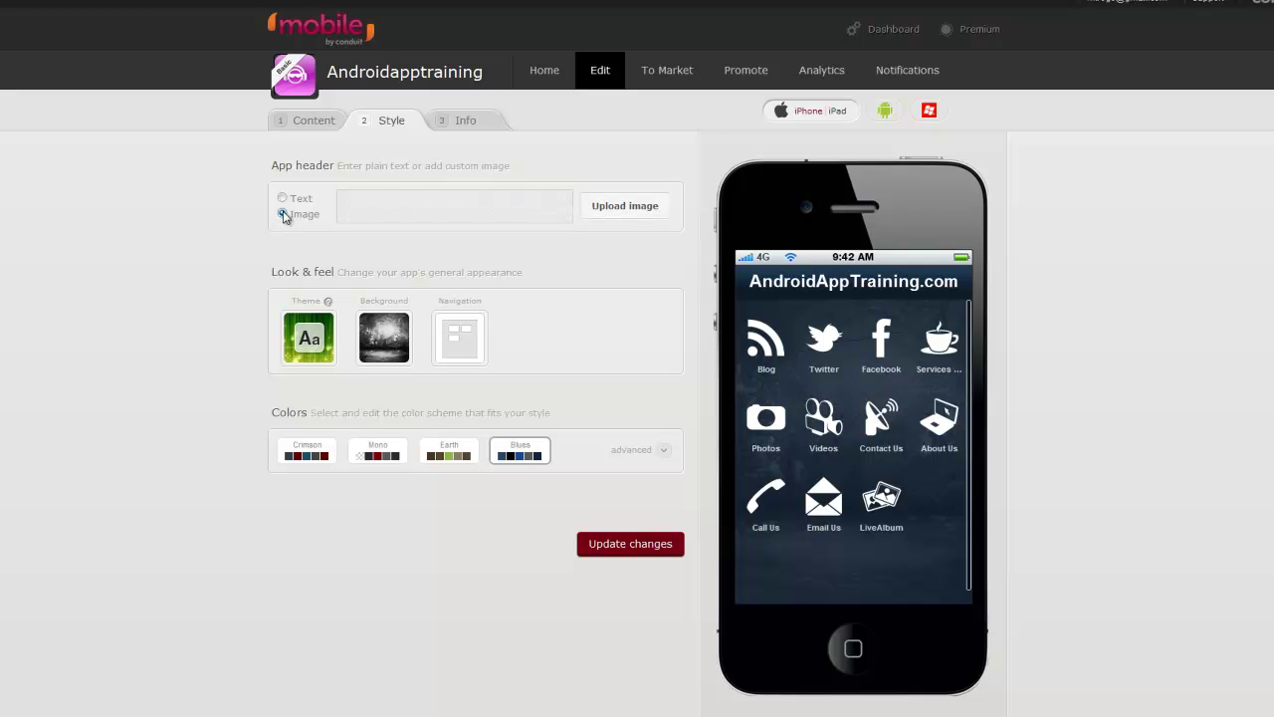
{"action": "left_click", "coordinate": [626, 207]}
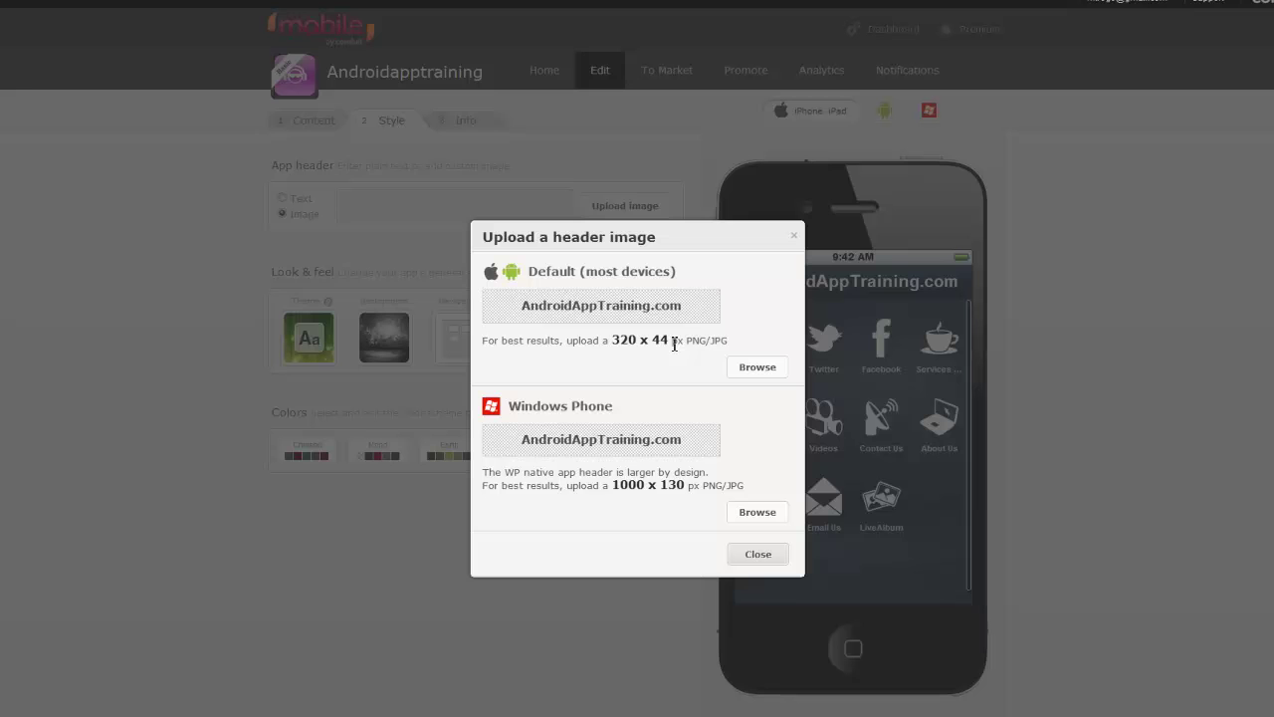
{"action": "left_click", "coordinate": [759, 368]}
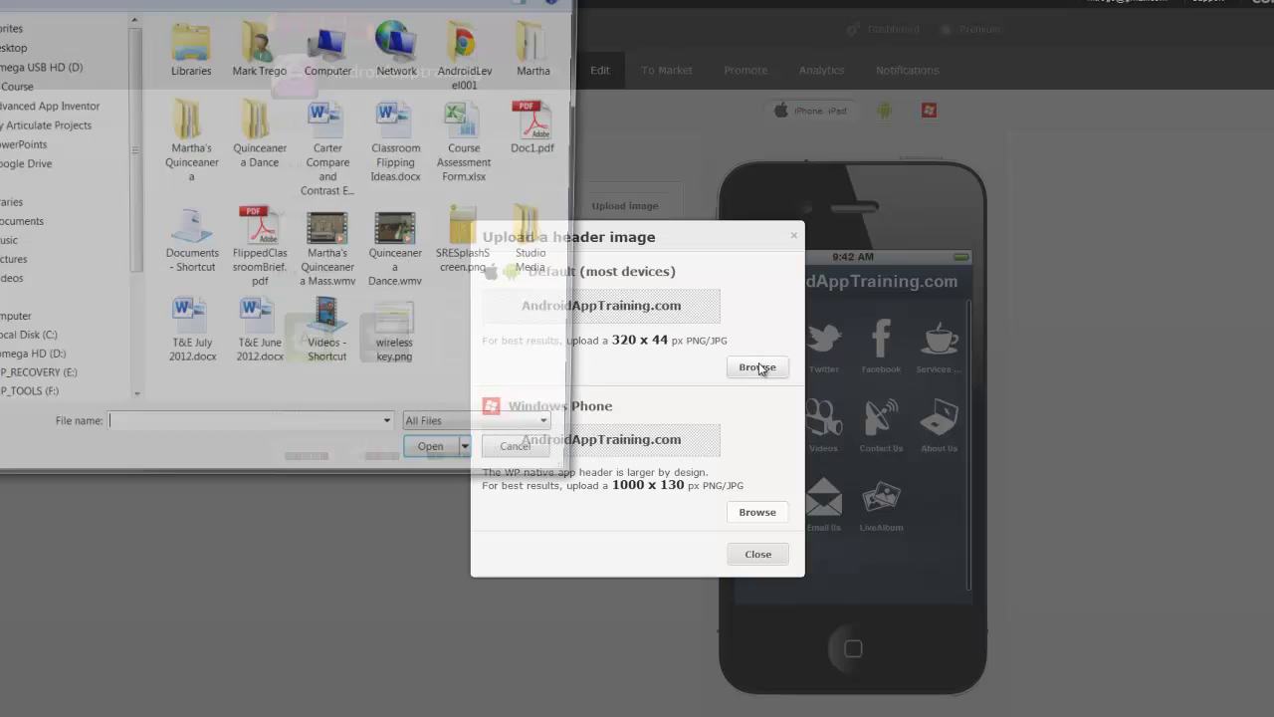
{"action": "left_click", "coordinate": [537, 465]}
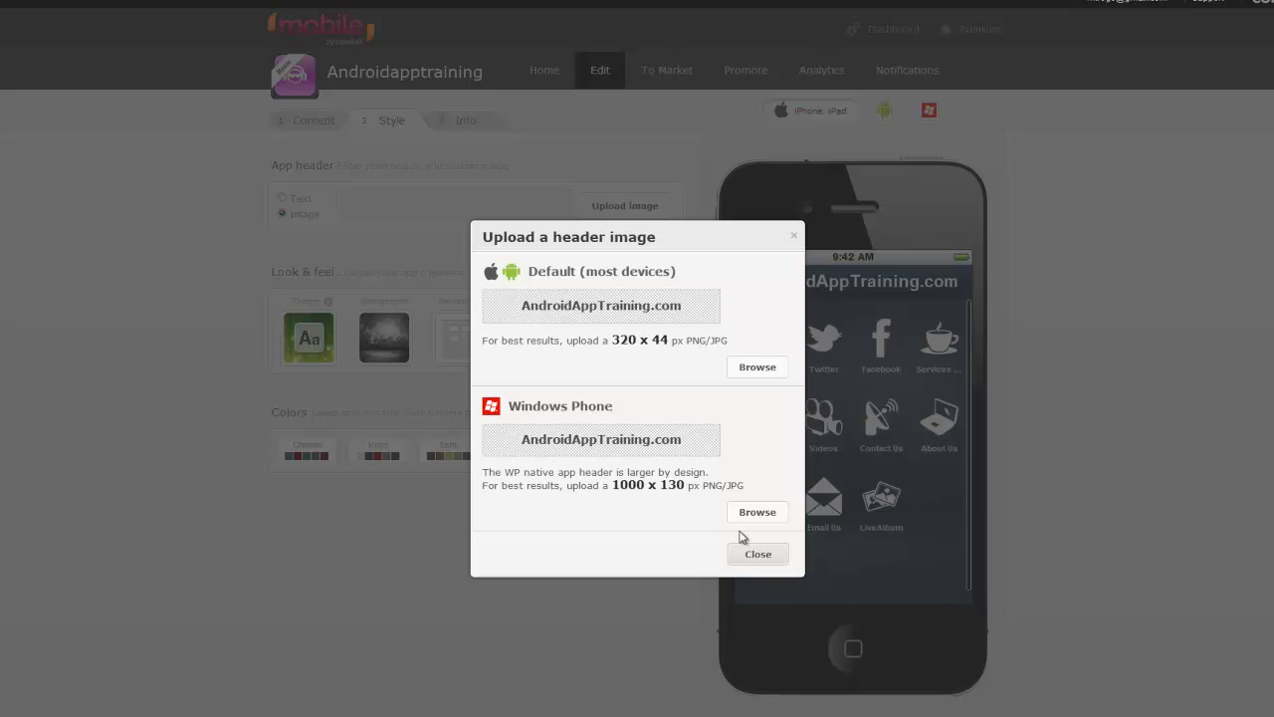
{"action": "left_click", "coordinate": [755, 557]}
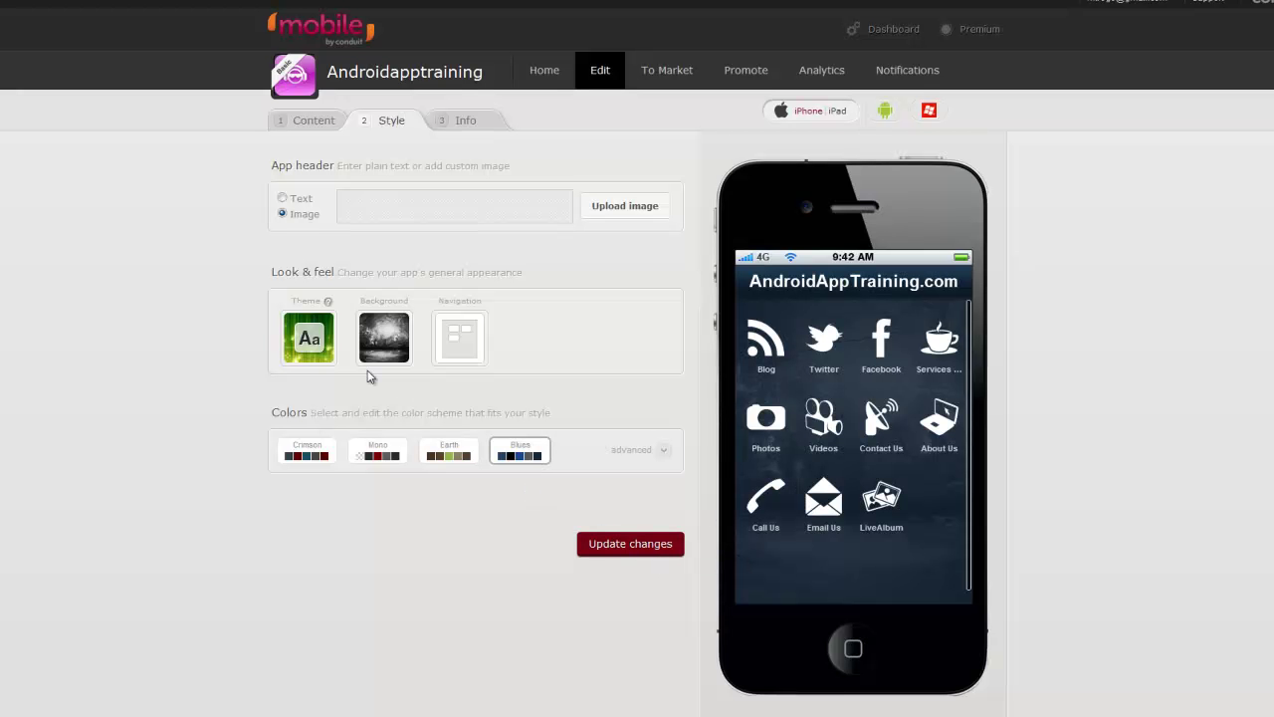
Step: Restore the text header 'AndroidAppTraining.com' and set the theme to Light after trying Dark
{"action": "left_click", "coordinate": [281, 199]}
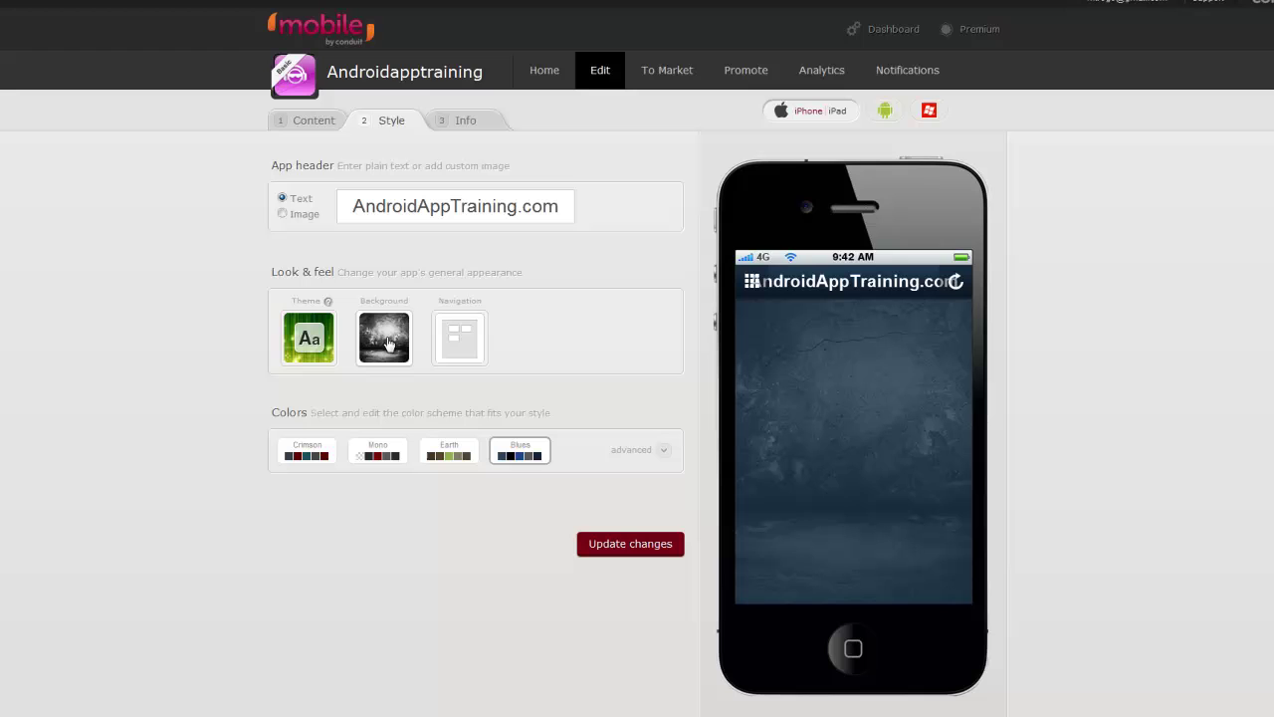
{"action": "left_click", "coordinate": [314, 339]}
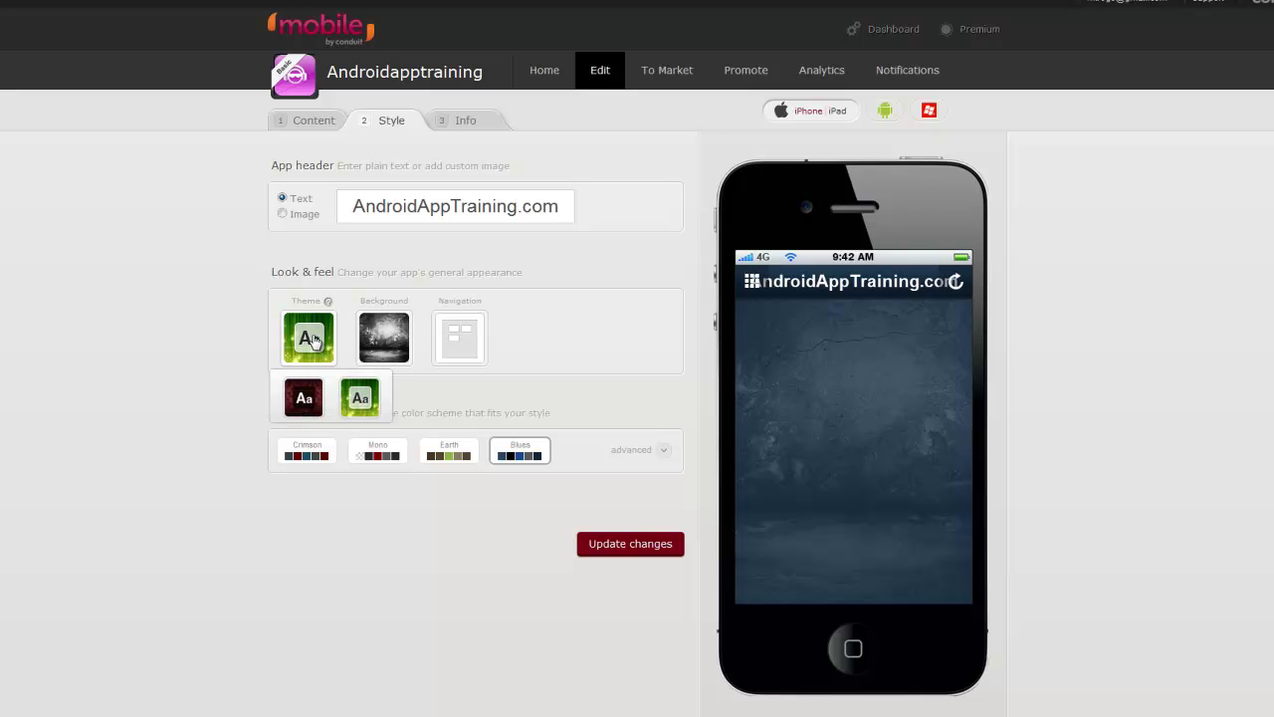
{"action": "left_click", "coordinate": [306, 399]}
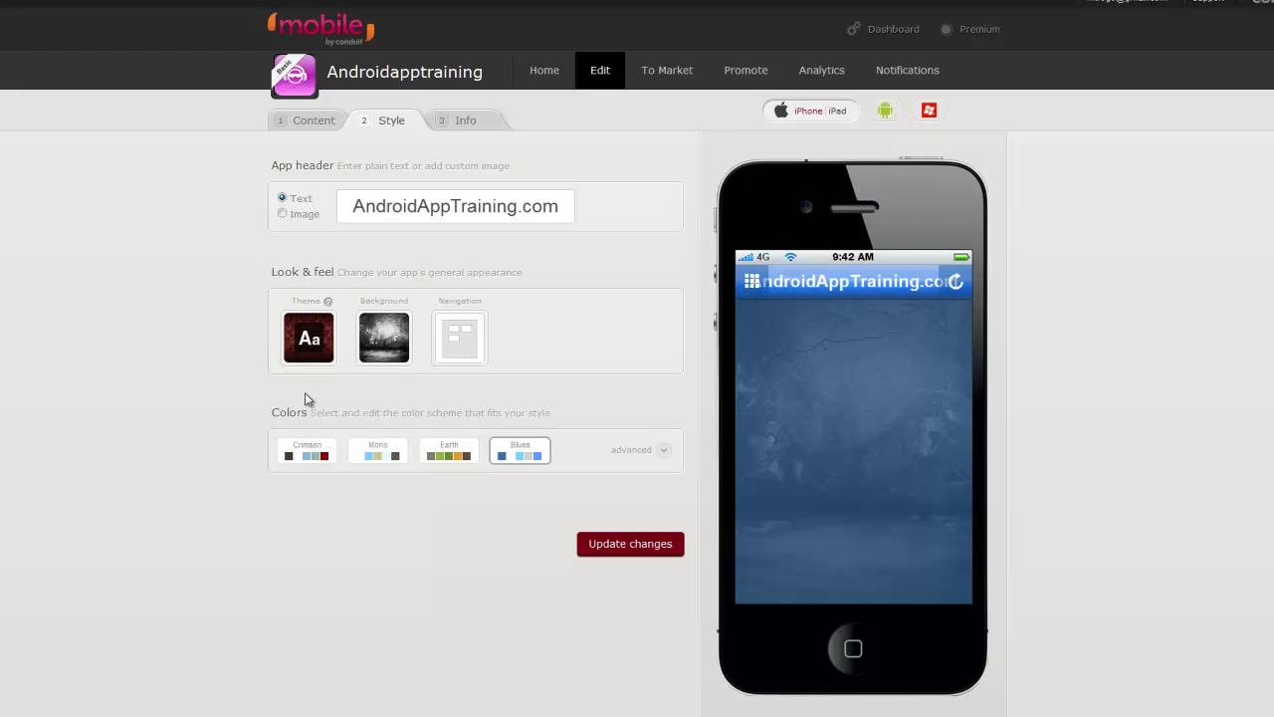
{"action": "left_click", "coordinate": [314, 348]}
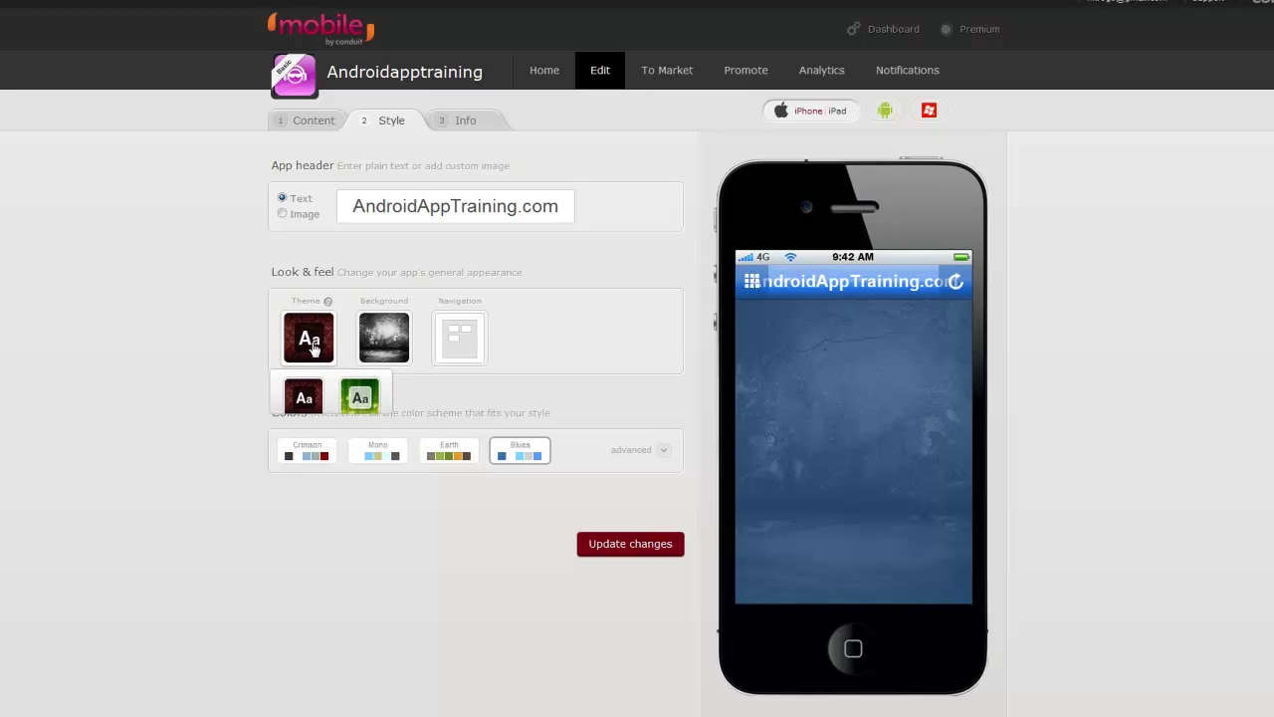
{"action": "left_click", "coordinate": [361, 399]}
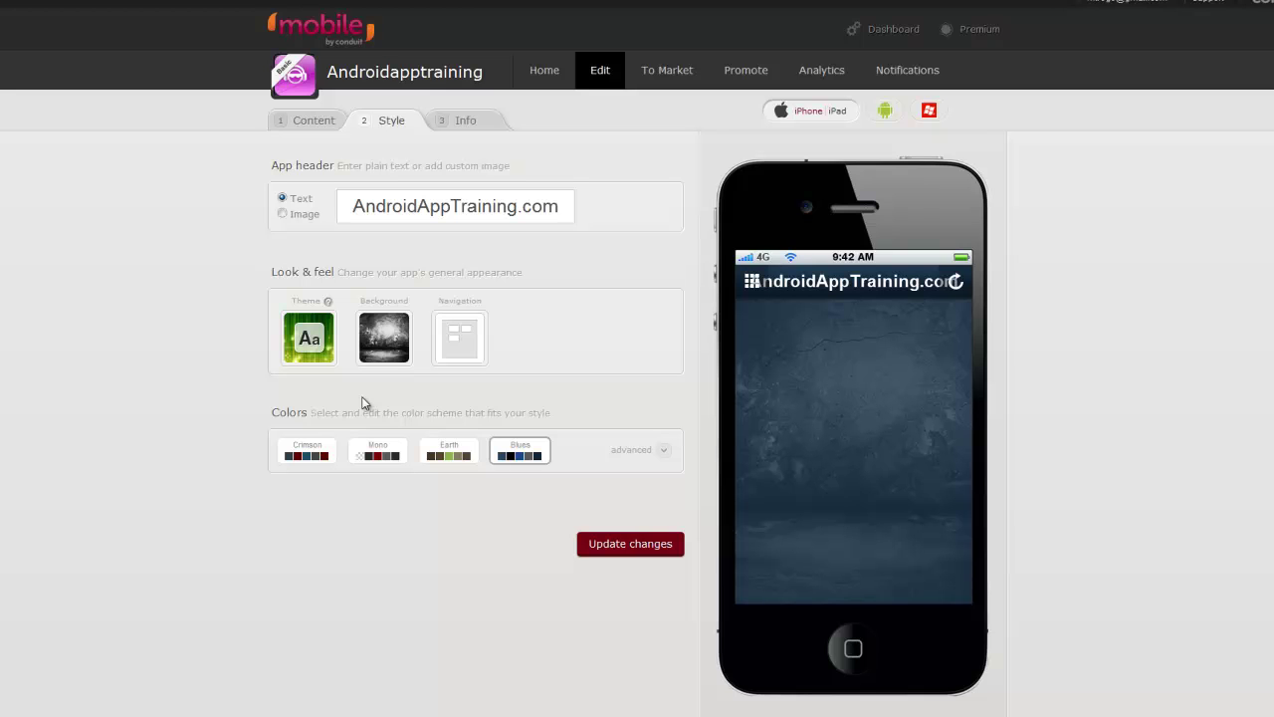
Step: Set the background to the yellow sunburst image after briefly trying the green grass image
{"action": "left_click", "coordinate": [386, 348]}
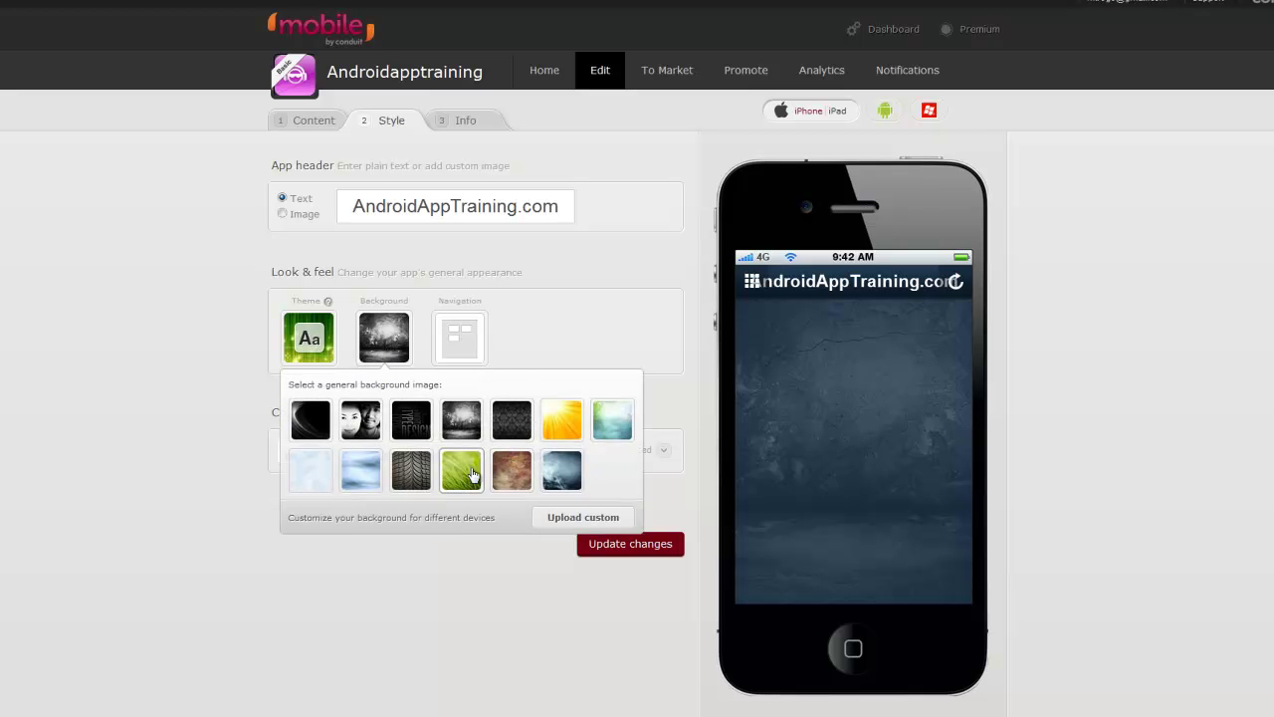
{"action": "left_click", "coordinate": [454, 478]}
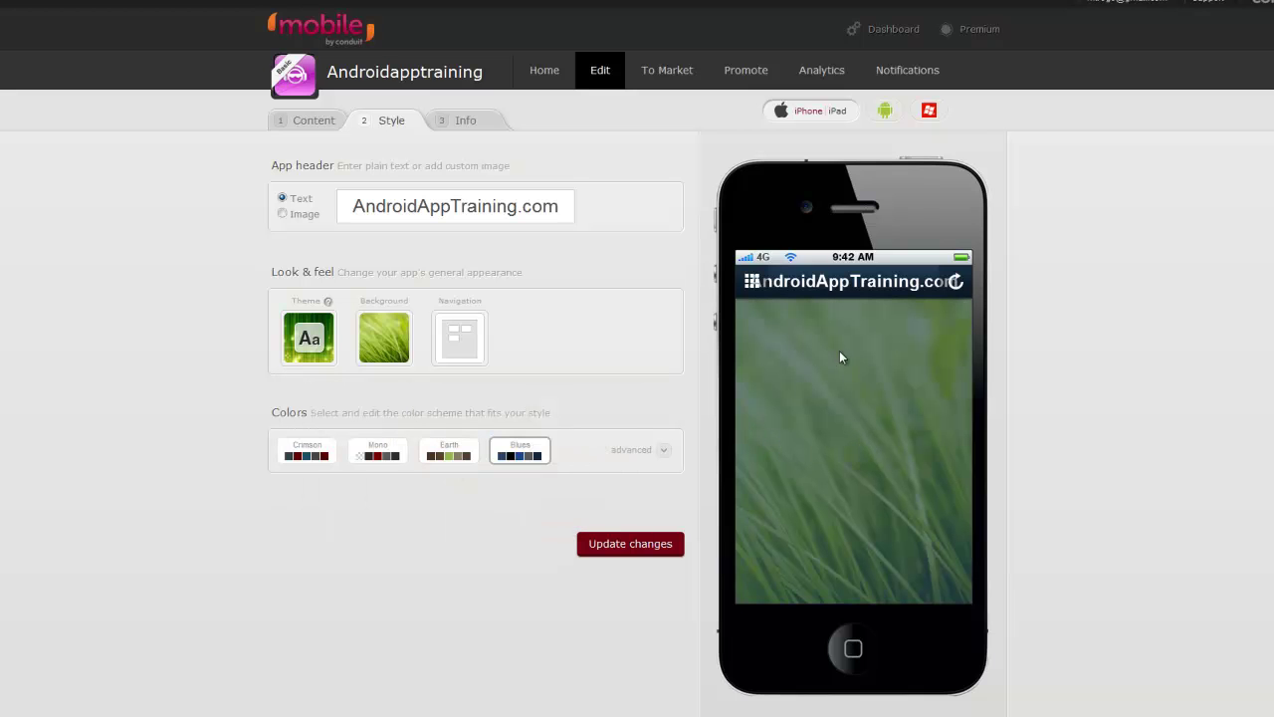
{"action": "left_click", "coordinate": [387, 347]}
{"action": "left_click", "coordinate": [569, 426]}
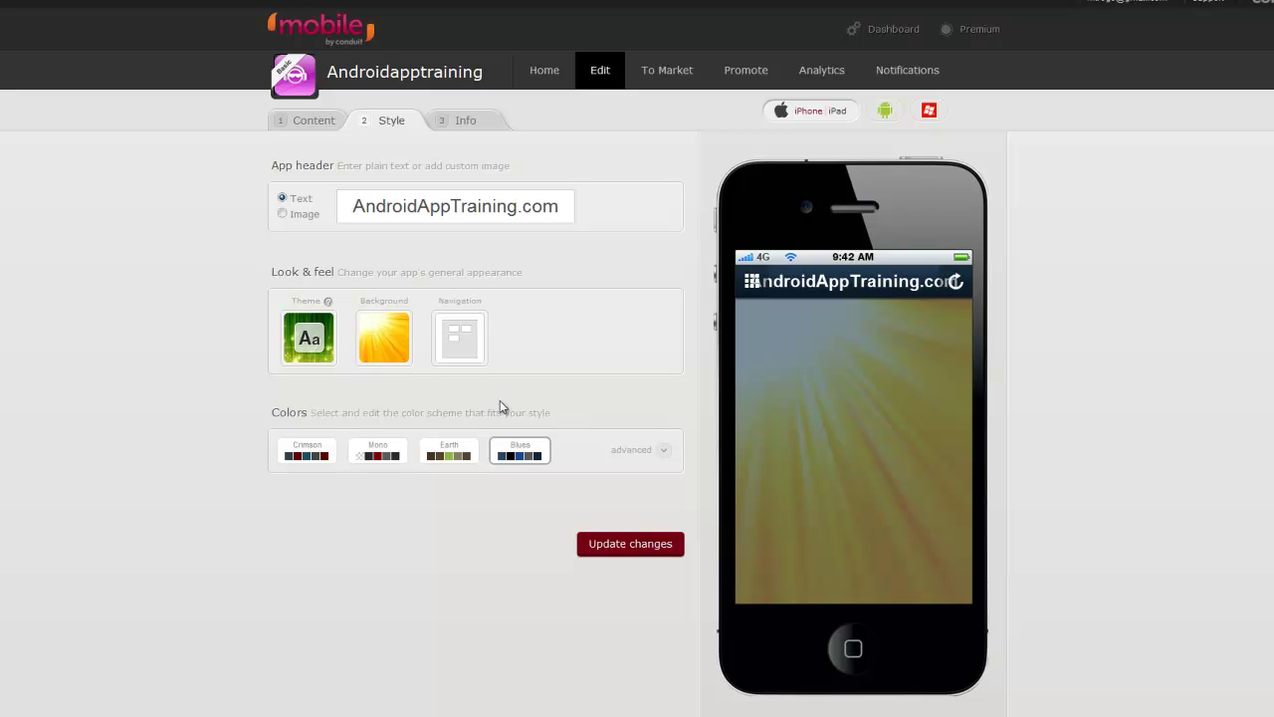
{"action": "left_click", "coordinate": [379, 345]}
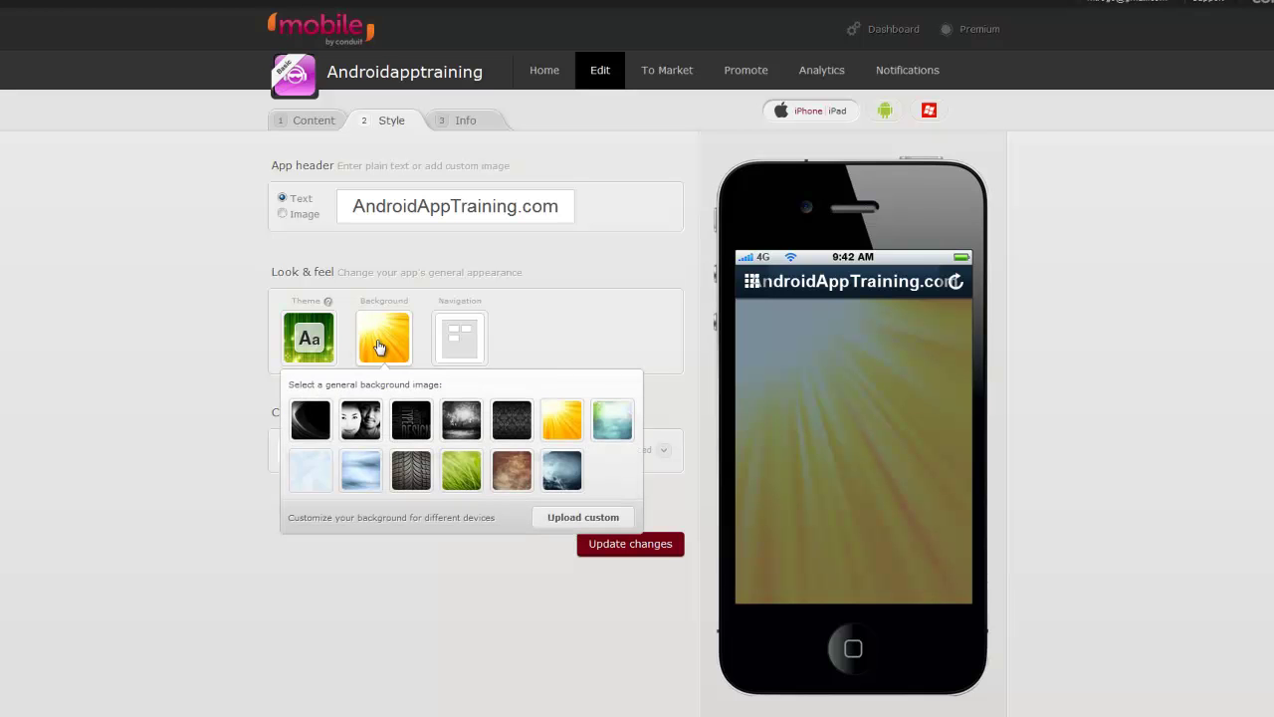
Step: Upload 24.jpg from iBuildApp Background Images as the default background, cropped to the full image
{"action": "left_click", "coordinate": [589, 517]}
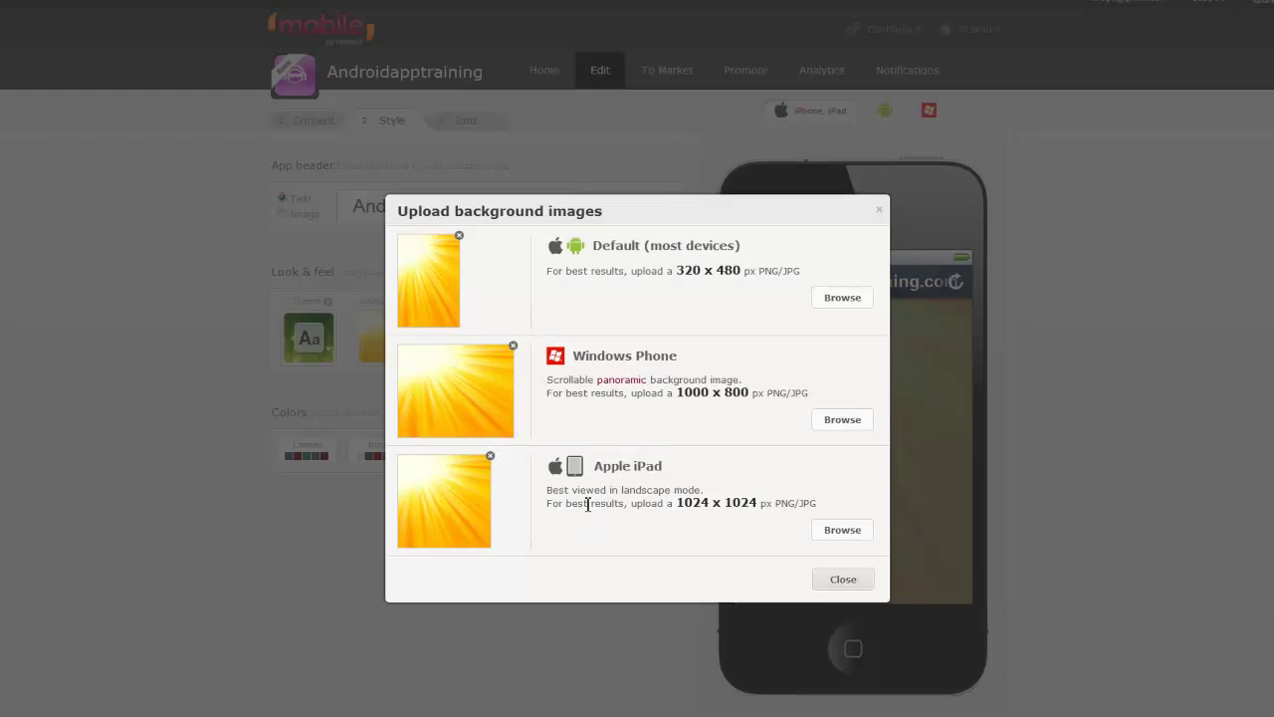
{"action": "left_click", "coordinate": [836, 299]}
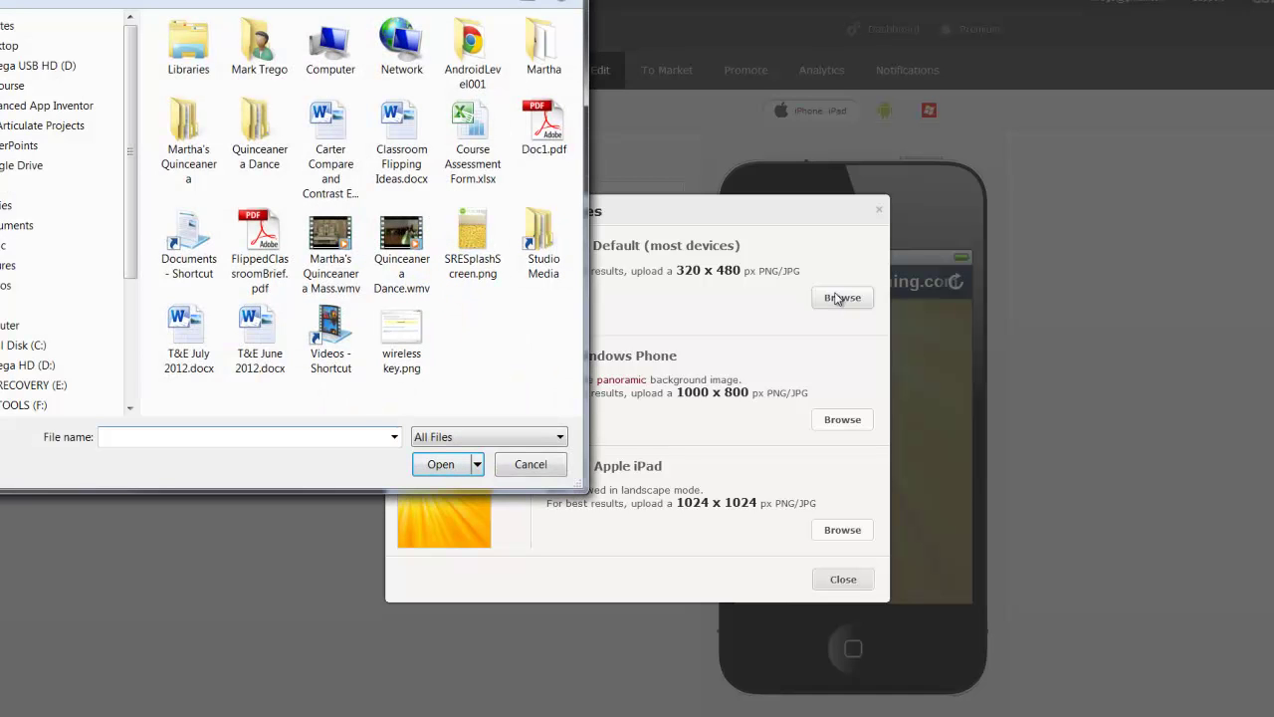
{"action": "double_click", "coordinate": [188, 239]}
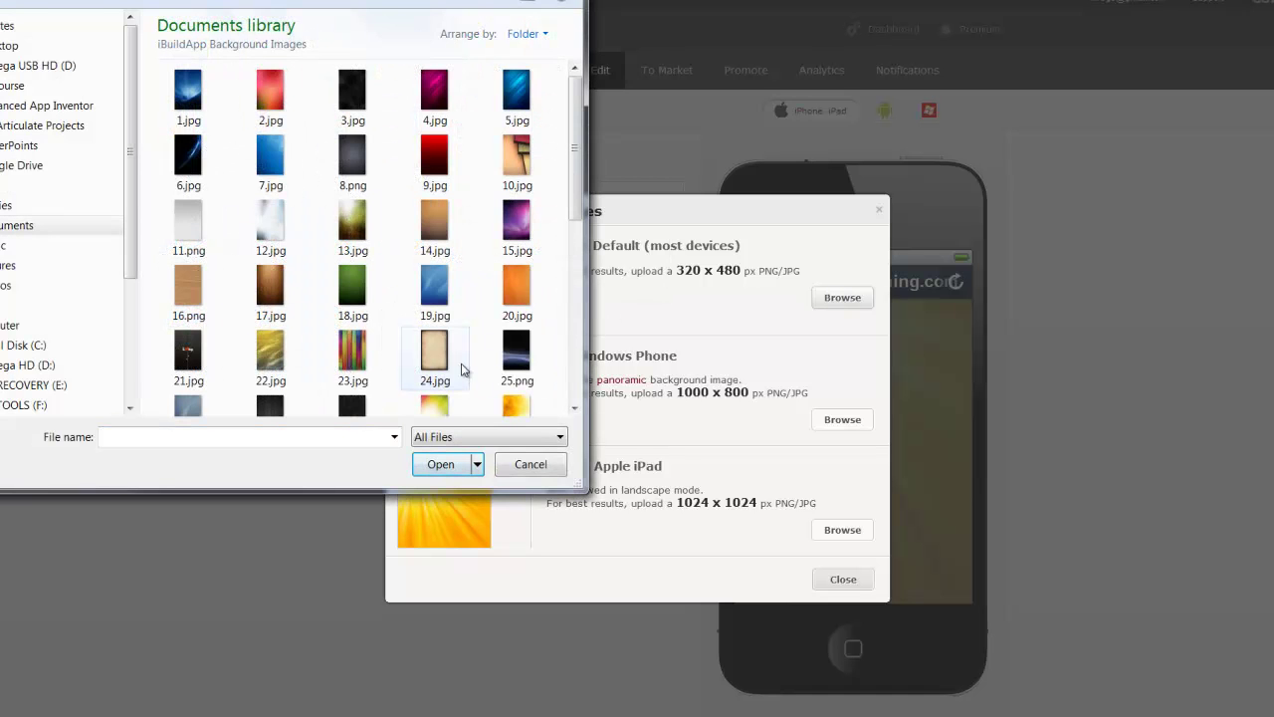
{"action": "double_click", "coordinate": [436, 358]}
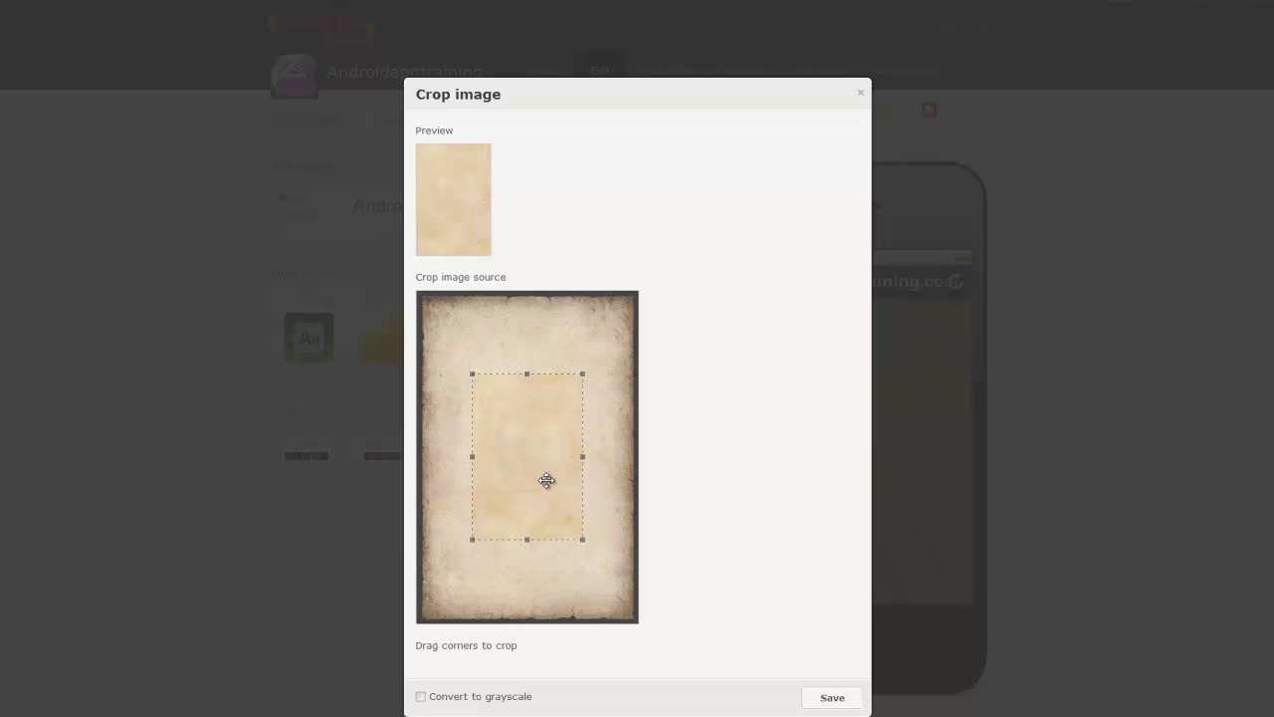
{"action": "left_click_drag", "start_coordinate": [552, 472], "coordinate": [464, 369]}
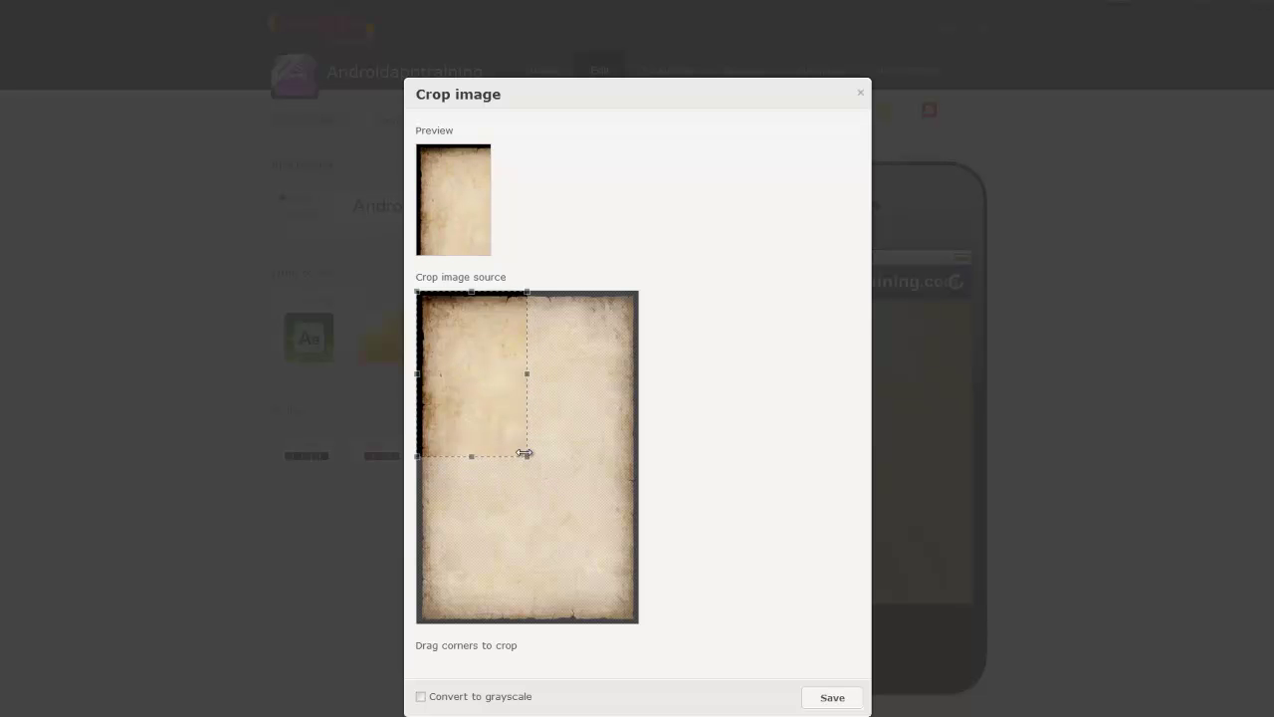
{"action": "left_click_drag", "start_coordinate": [527, 456], "coordinate": [676, 655]}
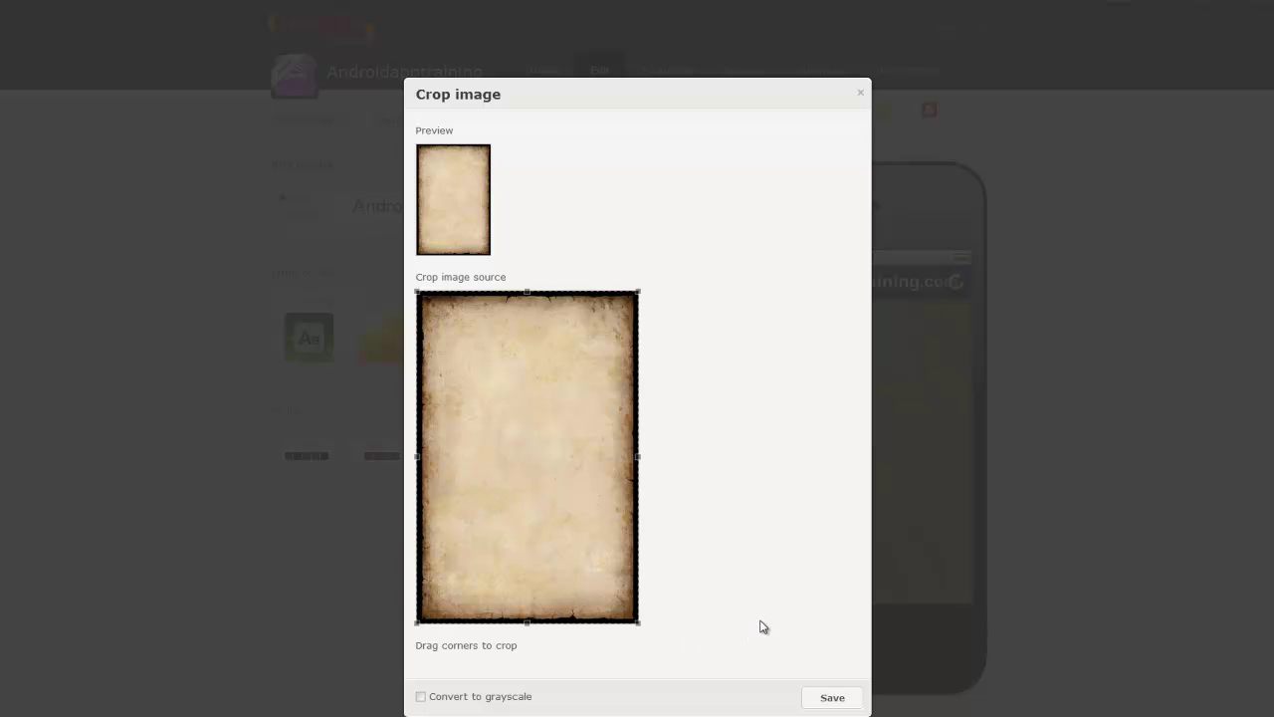
{"action": "left_click", "coordinate": [833, 698]}
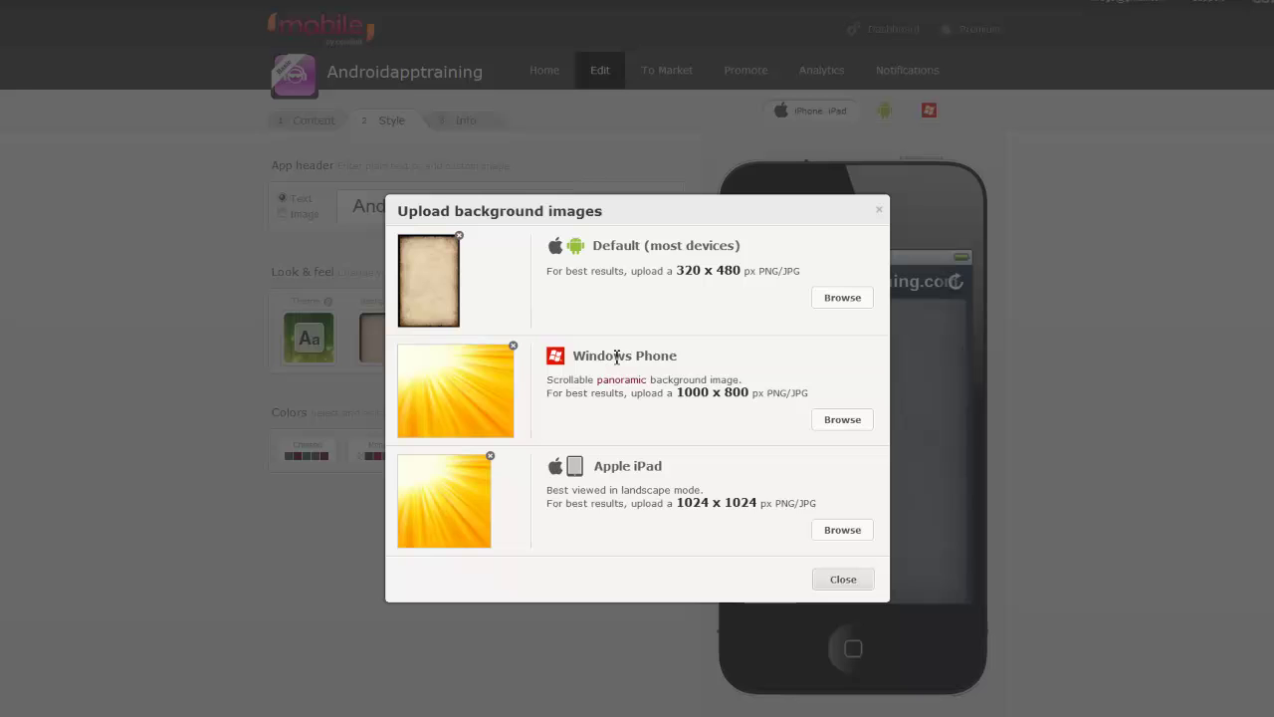
Step: Set the Windows Phone background to a cropped lower section of 24.jpg and close the uploads
{"action": "left_click", "coordinate": [834, 423]}
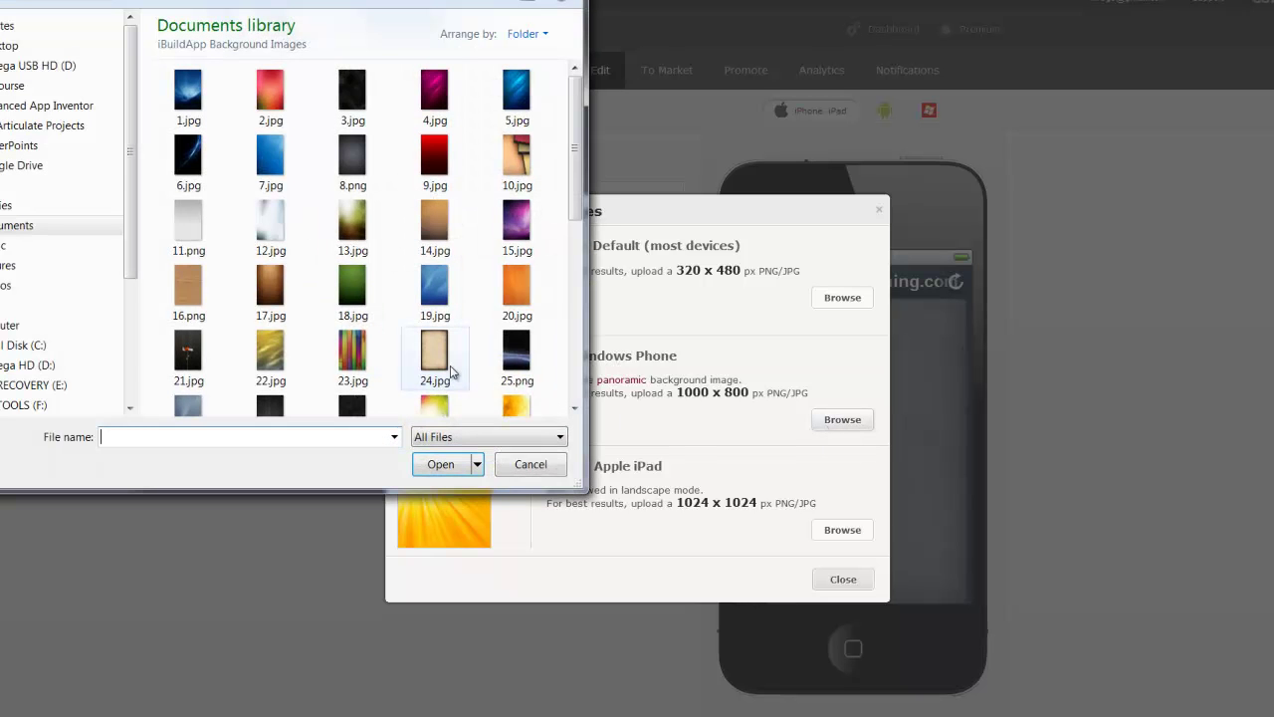
{"action": "double_click", "coordinate": [438, 360]}
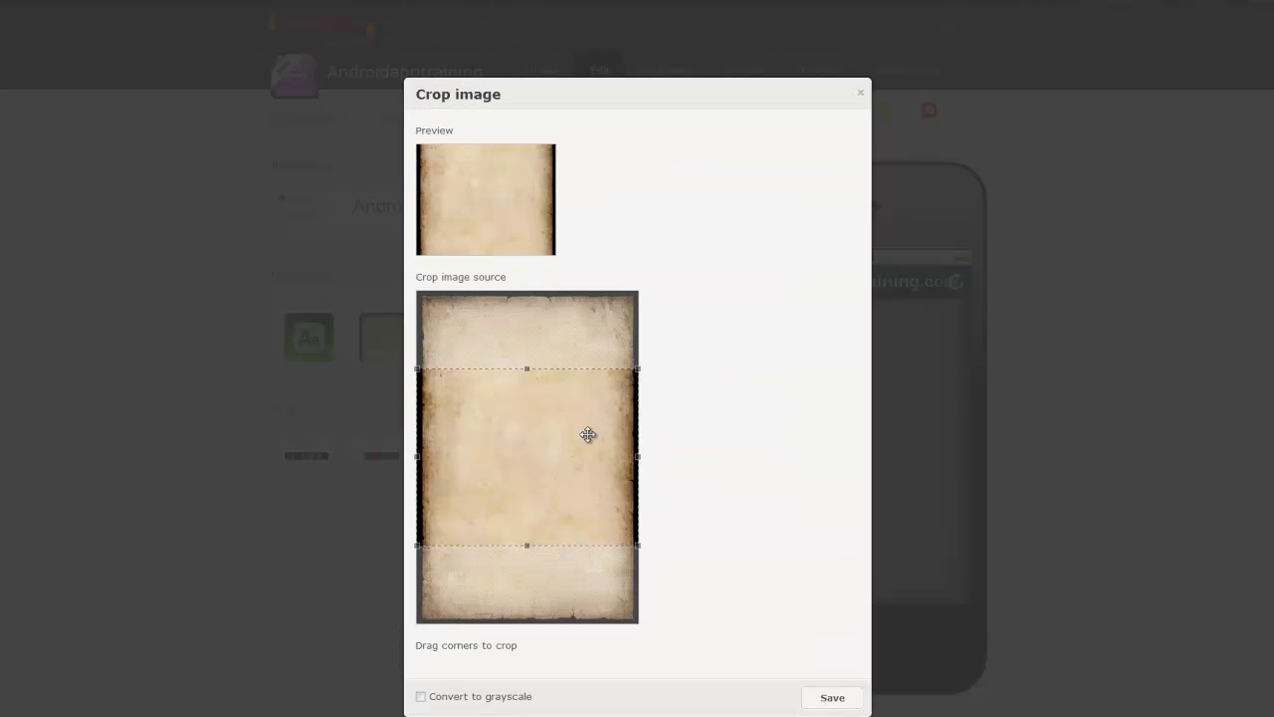
{"action": "left_click_drag", "start_coordinate": [526, 544], "coordinate": [548, 571]}
{"action": "left_click_drag", "start_coordinate": [544, 484], "coordinate": [546, 384]}
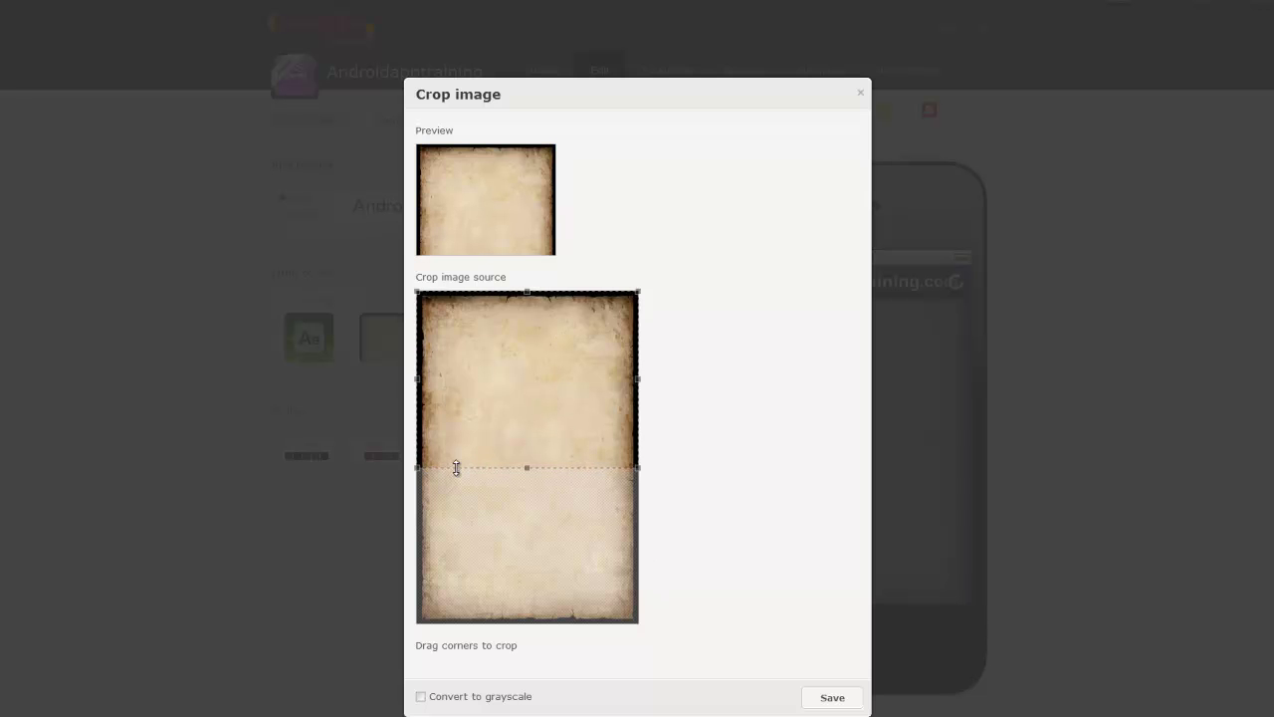
{"action": "left_click_drag", "start_coordinate": [531, 430], "coordinate": [558, 333]}
{"action": "left_click", "coordinate": [833, 699]}
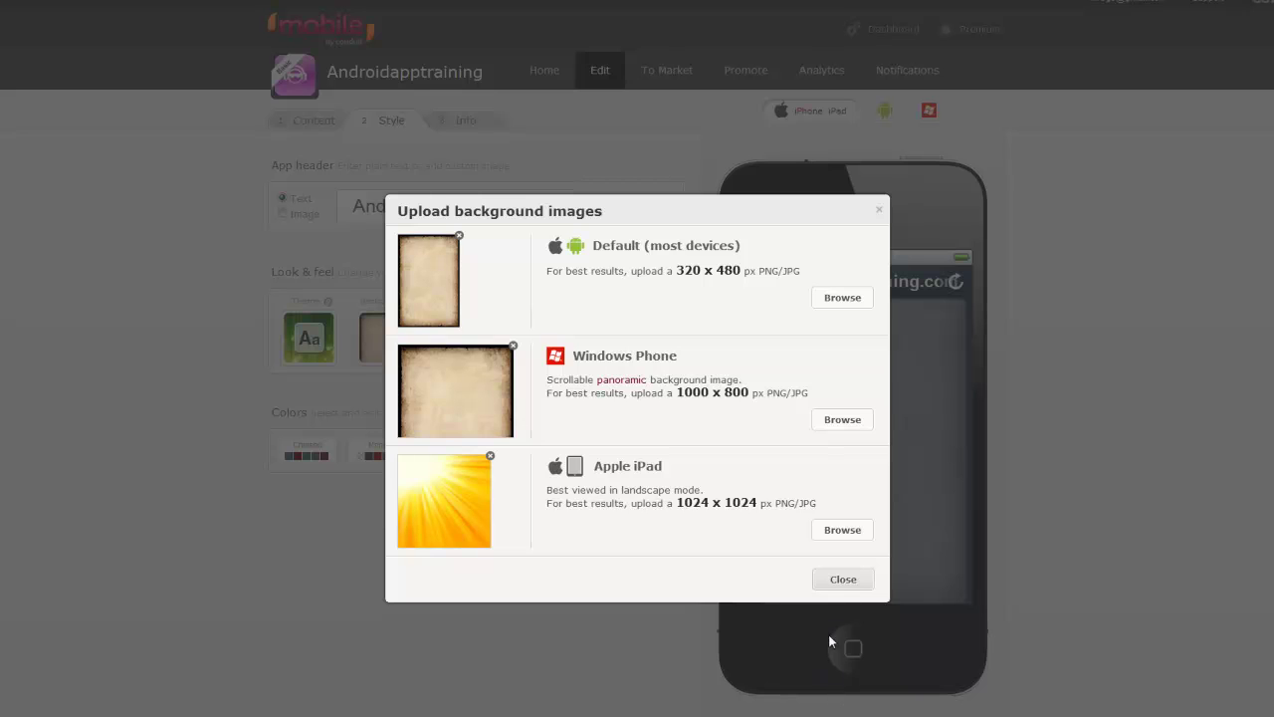
{"action": "left_click", "coordinate": [840, 583]}
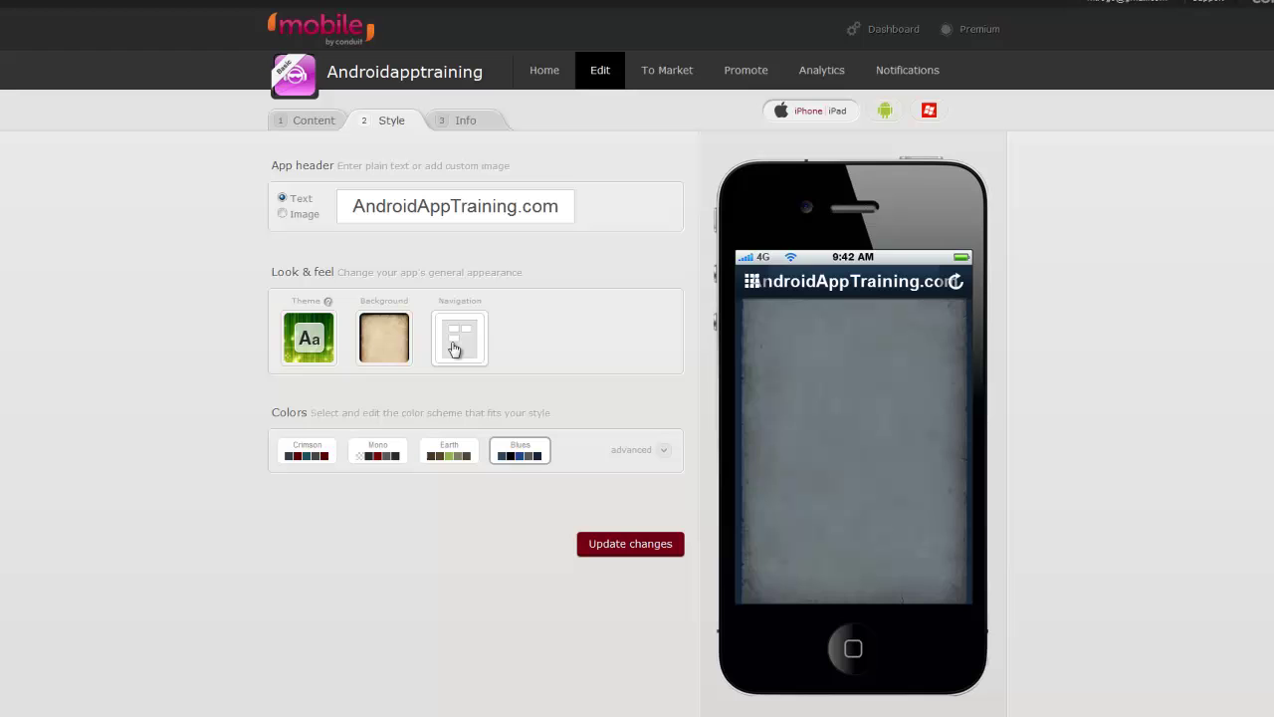
Step: Show the section icon grid, try the bottom tab bar navigation, and preview the Blog section
{"action": "left_click", "coordinate": [754, 283]}
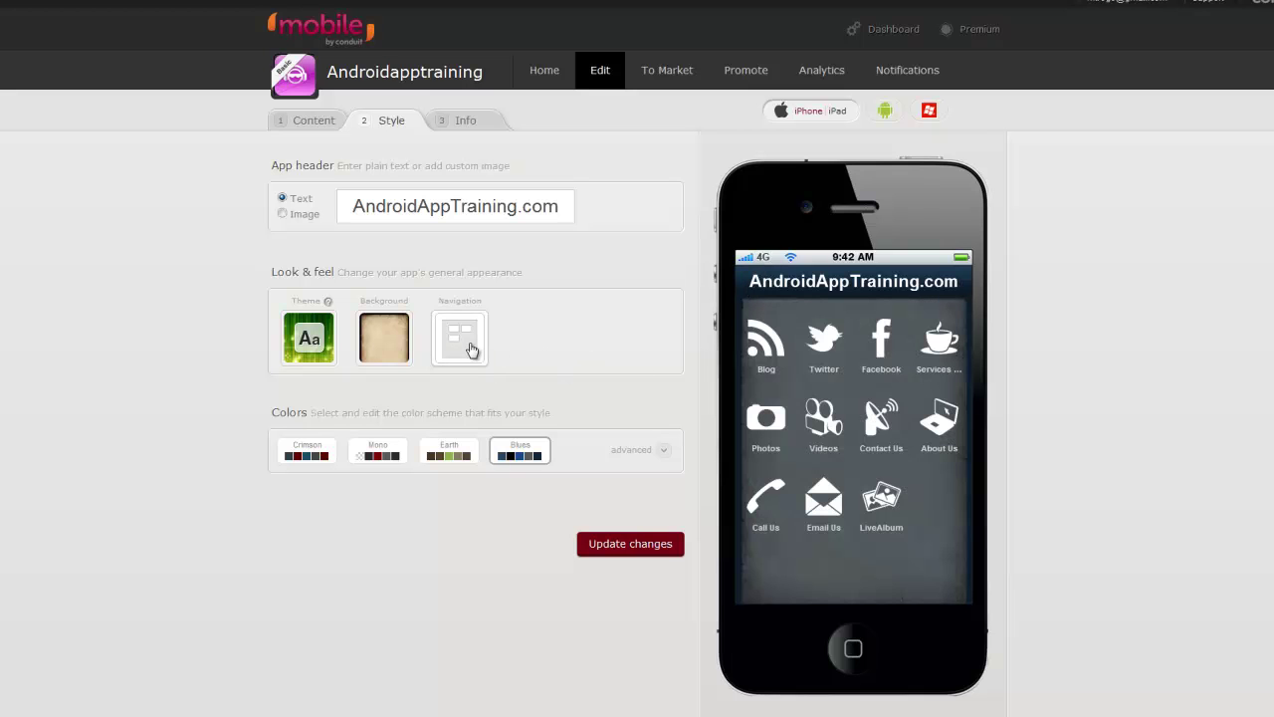
{"action": "left_click", "coordinate": [472, 349]}
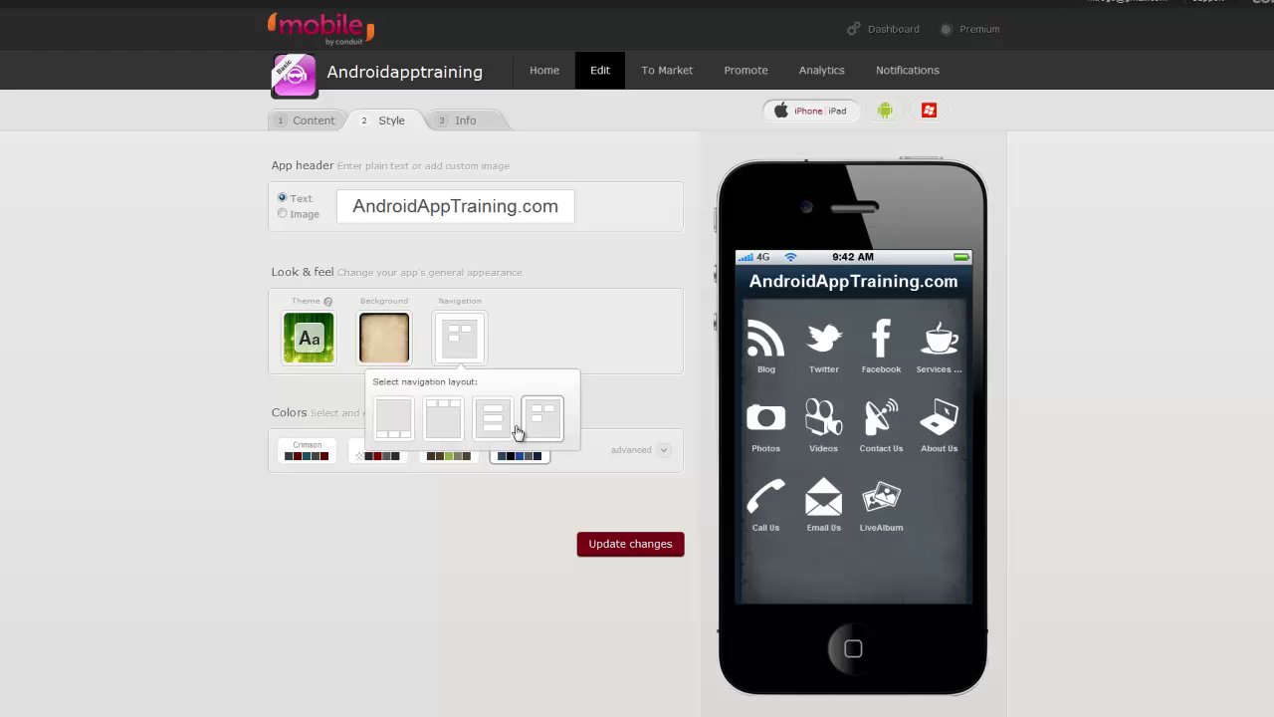
{"action": "left_click", "coordinate": [394, 428]}
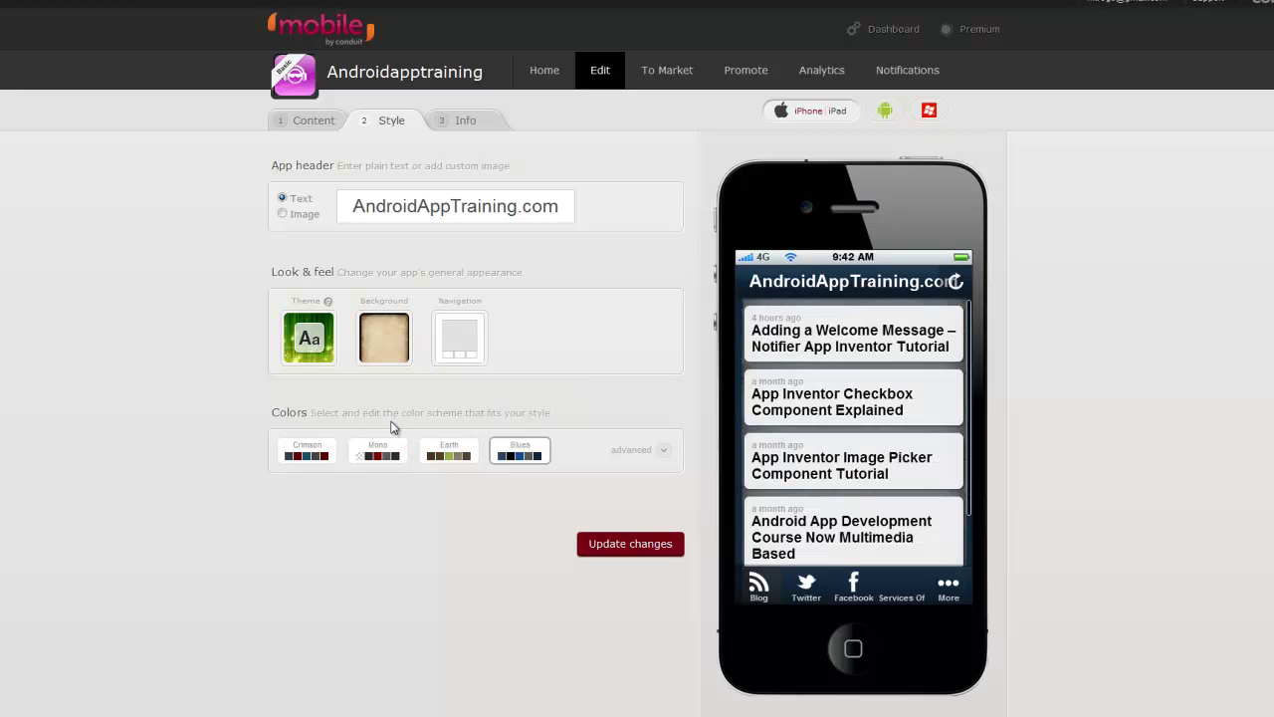
{"action": "left_click", "coordinate": [761, 591]}
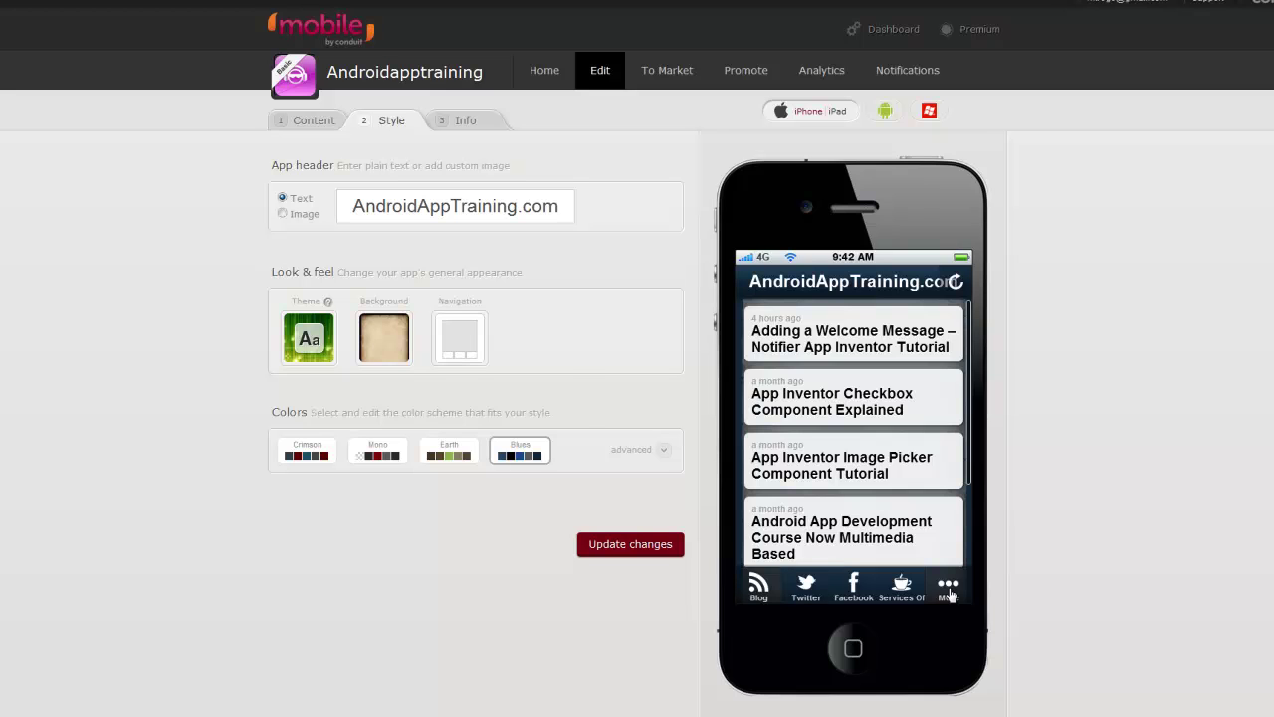
Step: Try top tabs, then settle on the vertical list navigation layout and scroll the preview
{"action": "left_click", "coordinate": [459, 338]}
{"action": "left_click", "coordinate": [441, 419]}
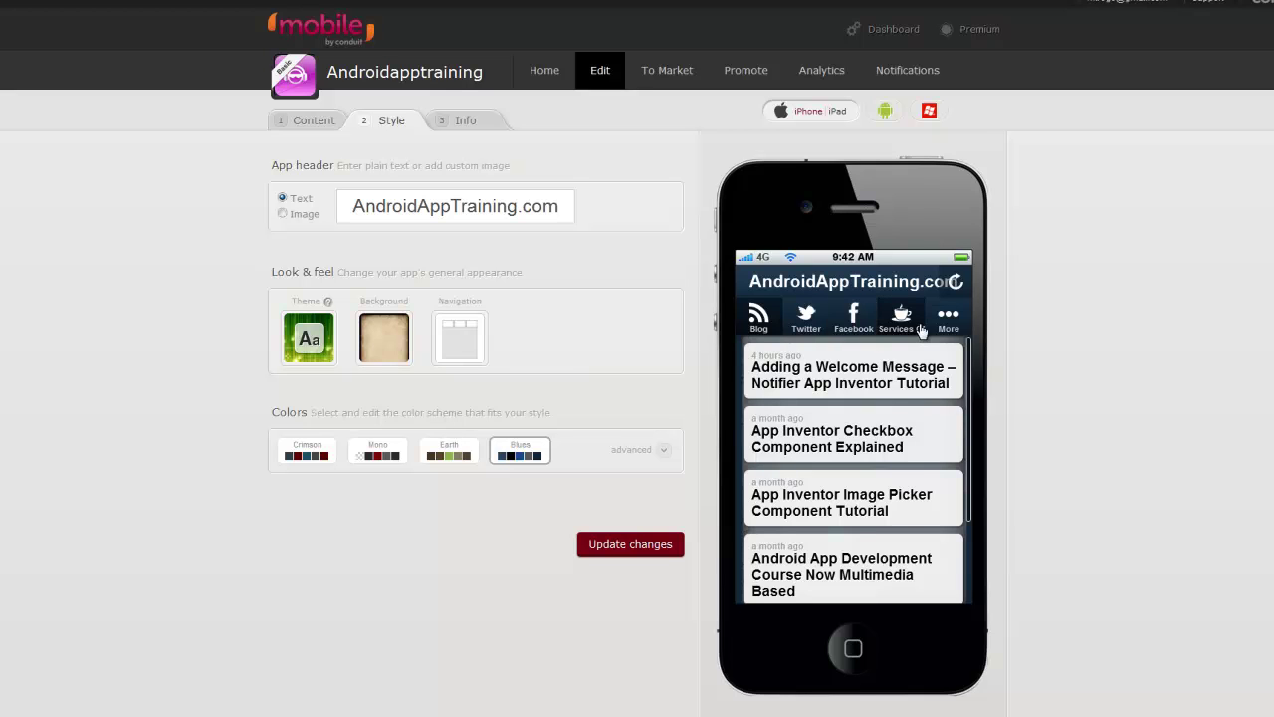
{"action": "left_click", "coordinate": [464, 348]}
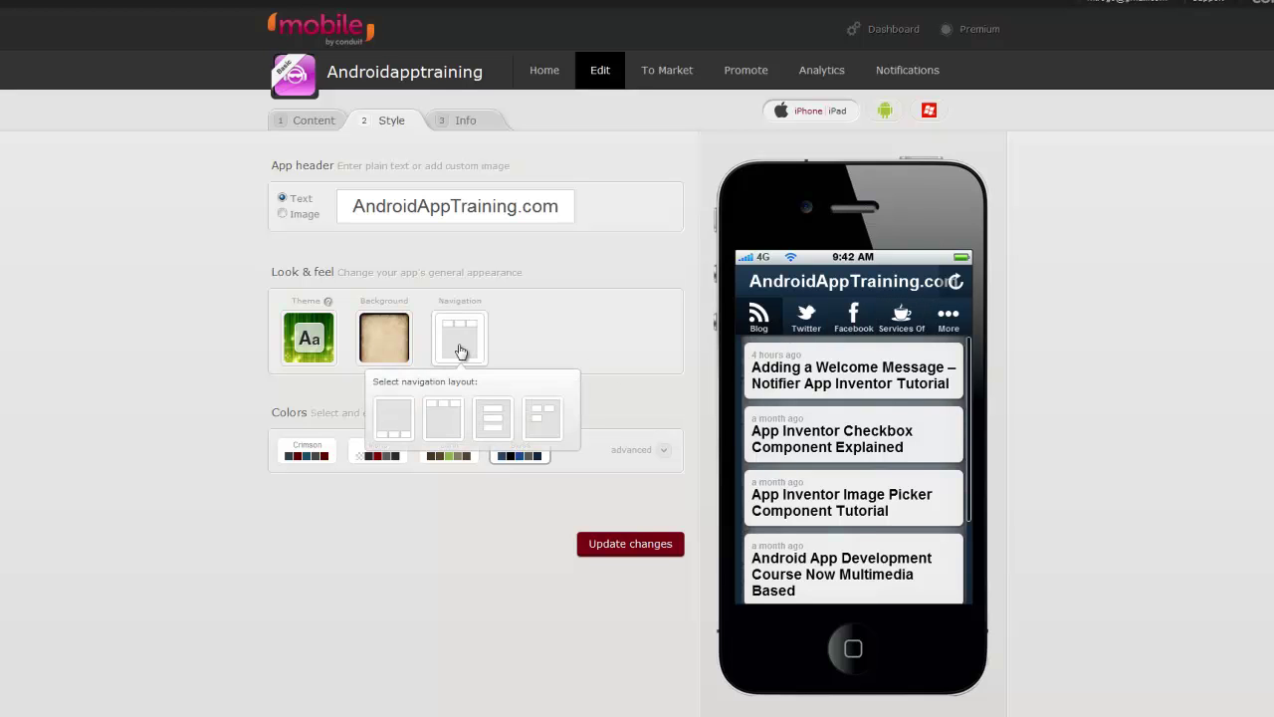
{"action": "left_click", "coordinate": [489, 418]}
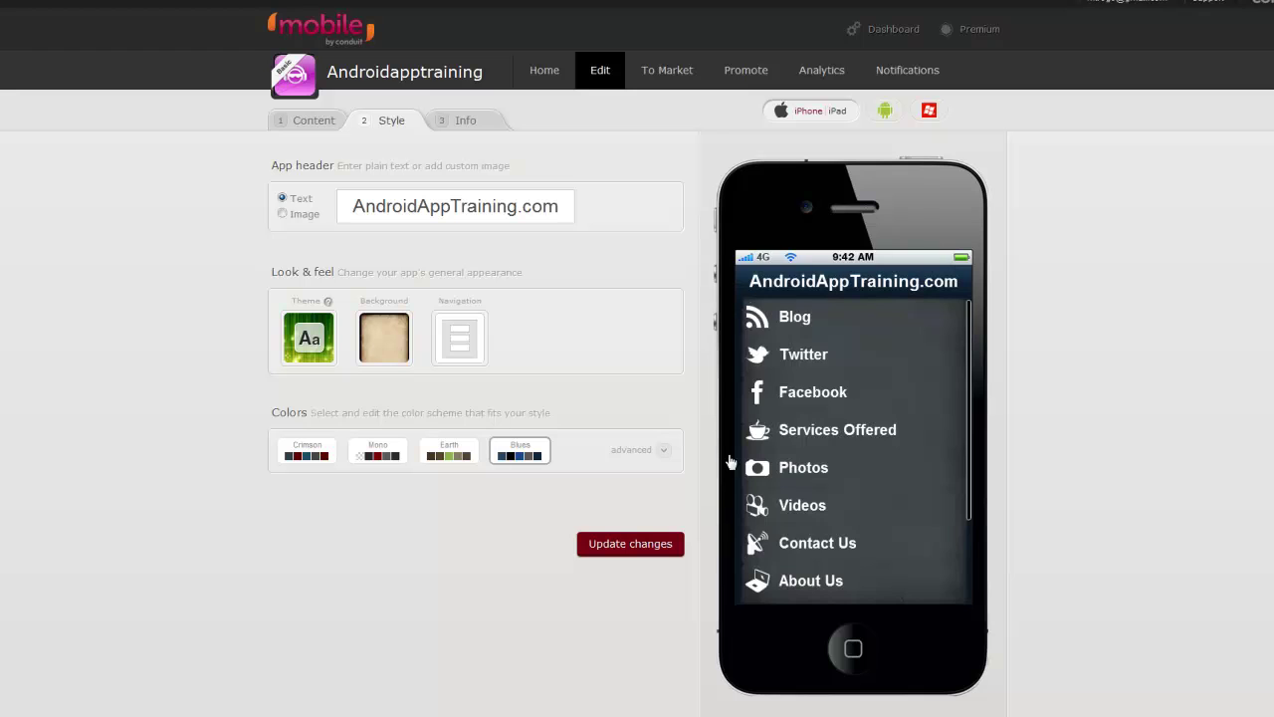
{"action": "left_click_drag", "start_coordinate": [913, 472], "coordinate": [924, 341]}
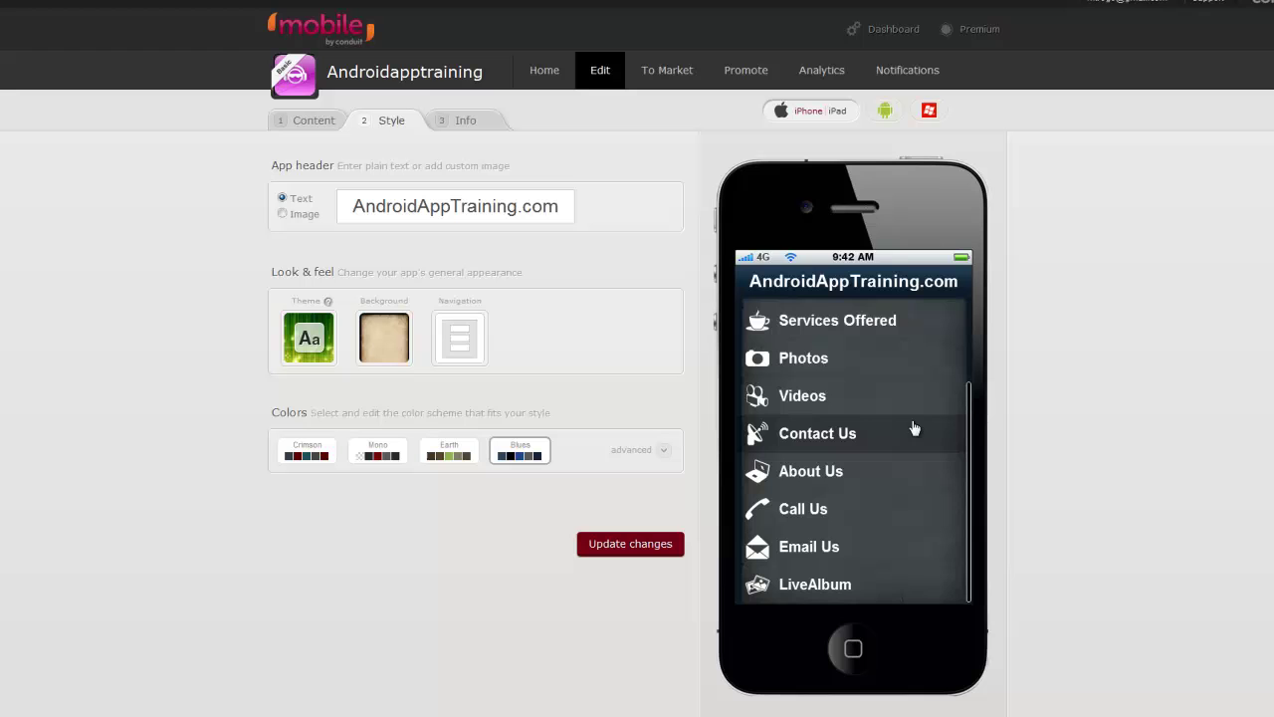
{"action": "left_click_drag", "start_coordinate": [902, 364], "coordinate": [894, 504]}
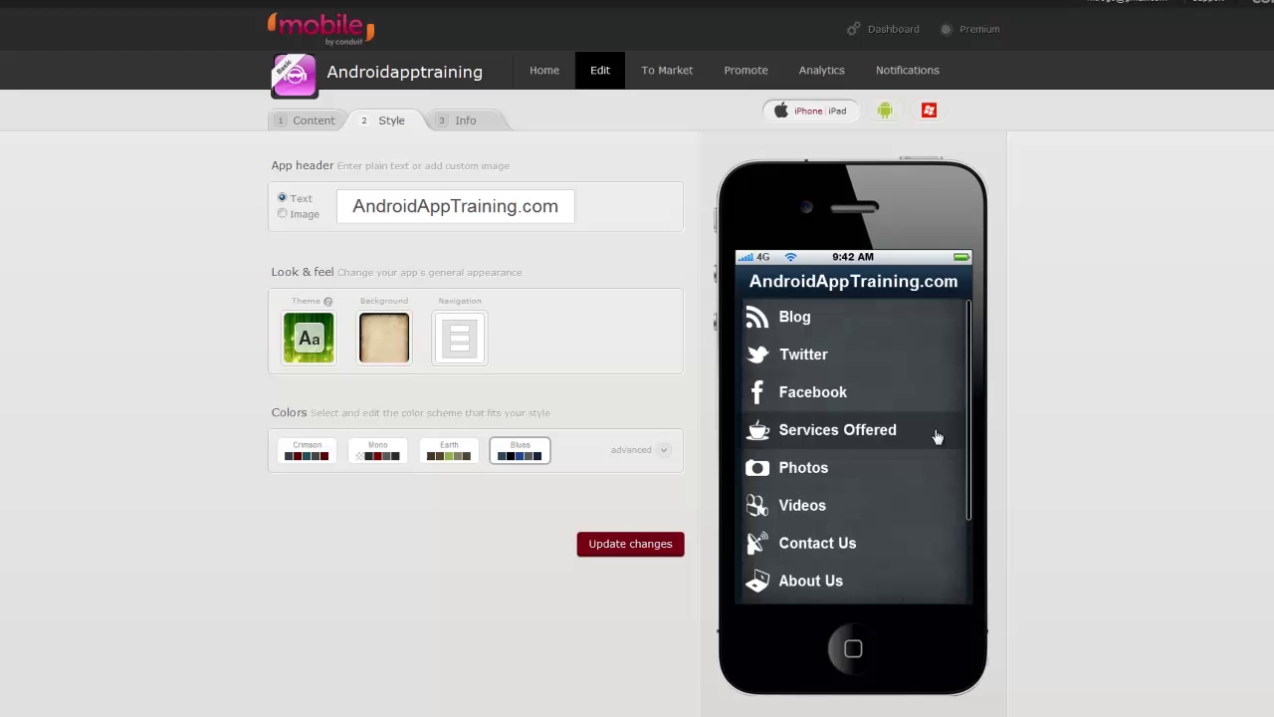
{"action": "left_click", "coordinate": [460, 337]}
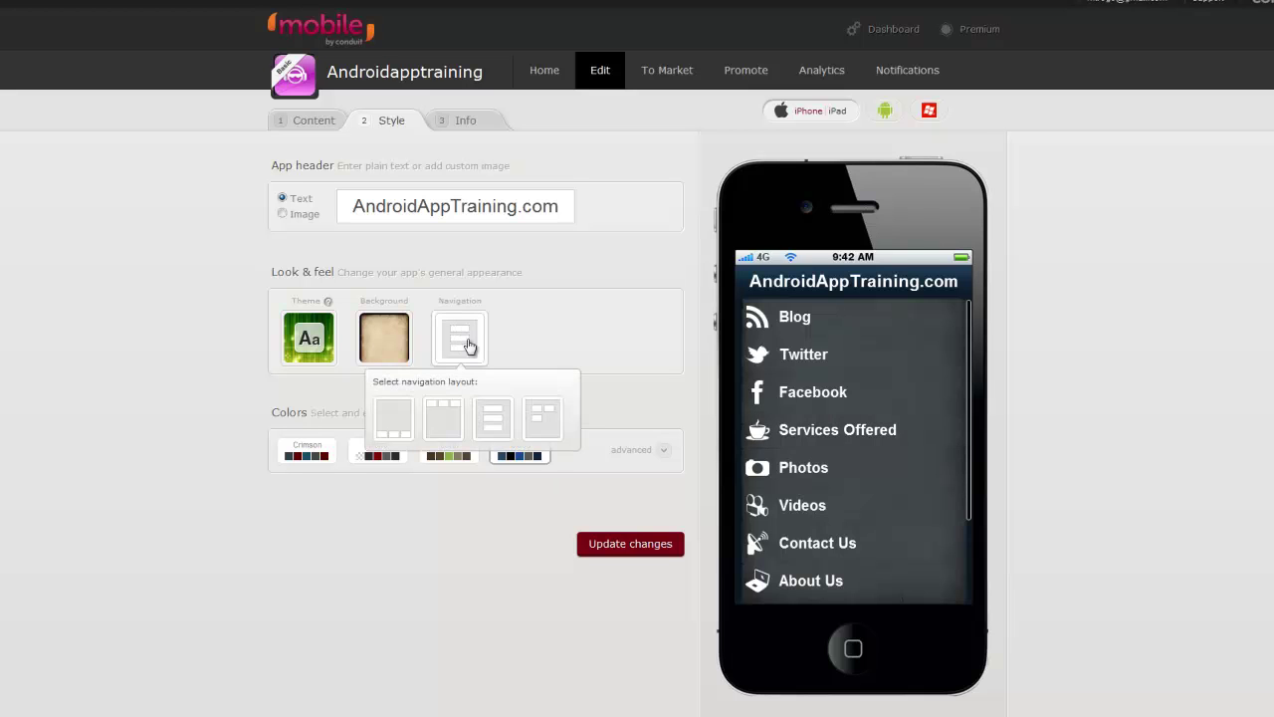
{"action": "left_click", "coordinate": [542, 420]}
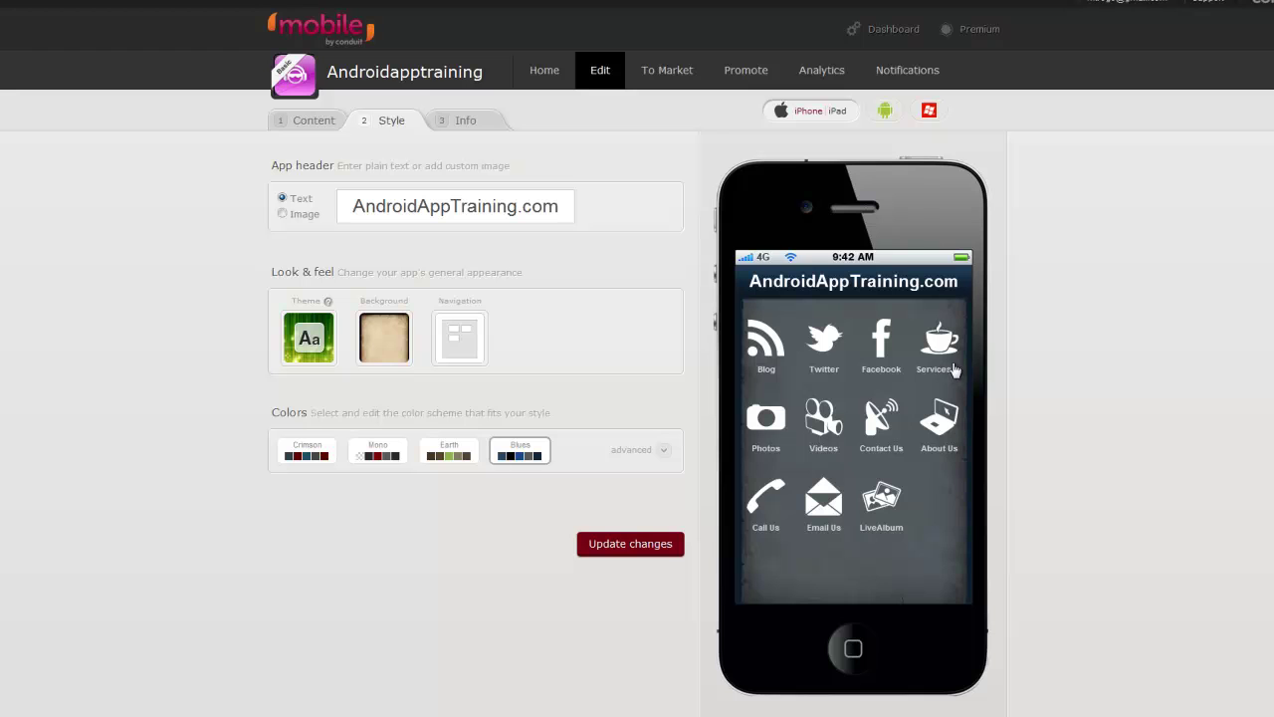
{"action": "left_click", "coordinate": [462, 342]}
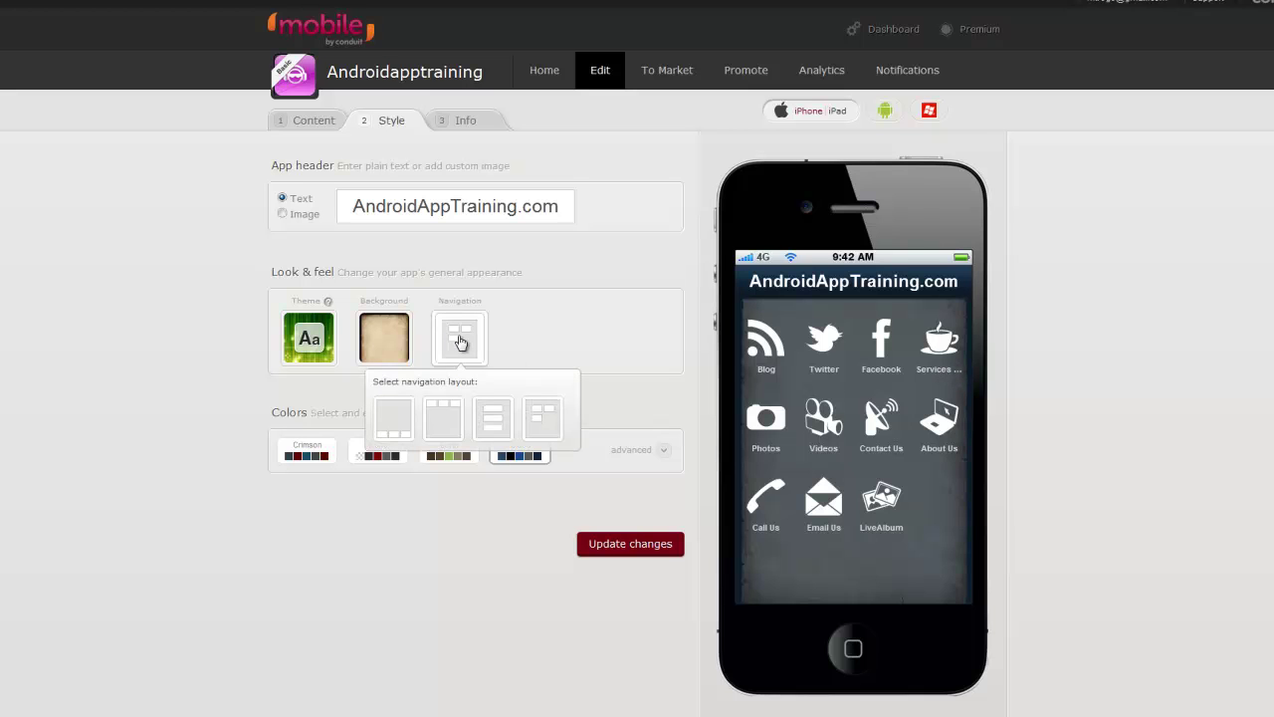
{"action": "left_click", "coordinate": [492, 417]}
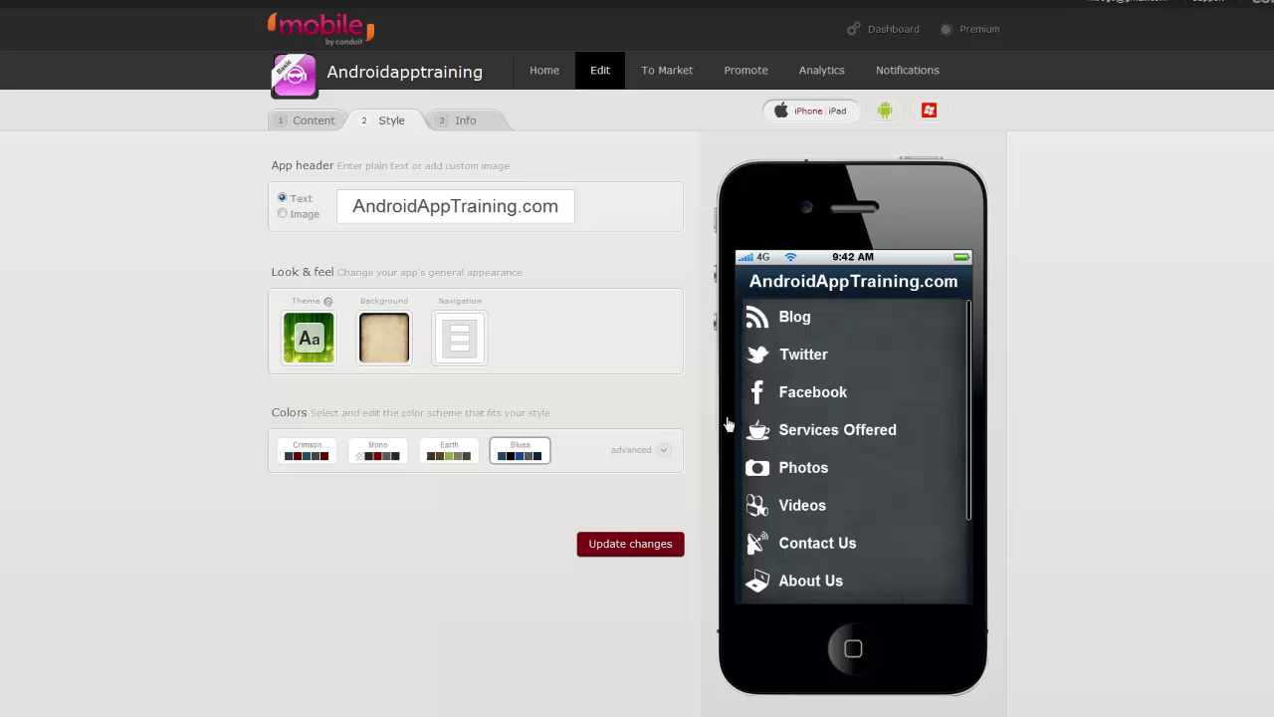